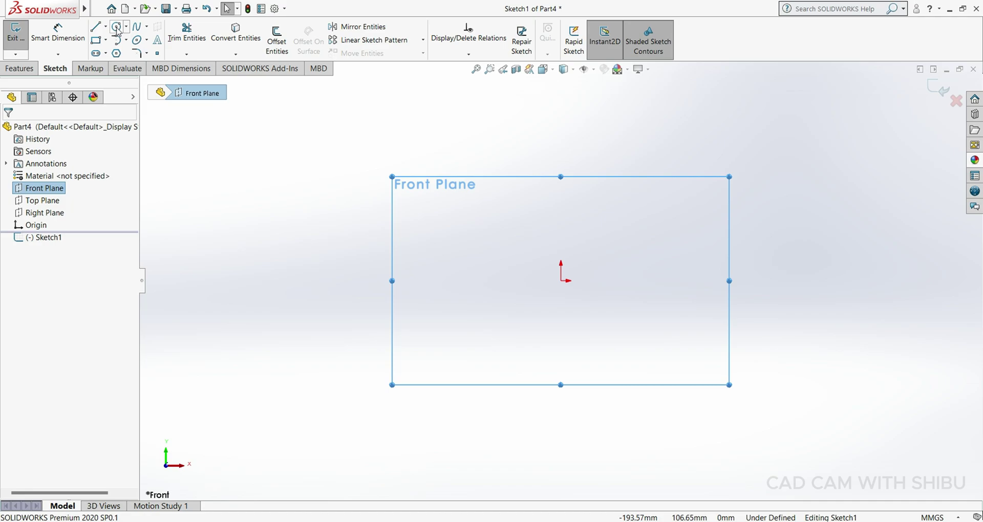
Sketch a circle with a radius of about 46 mm centred close to the origin on the Front Plane
click(117, 27)
click(564, 280)
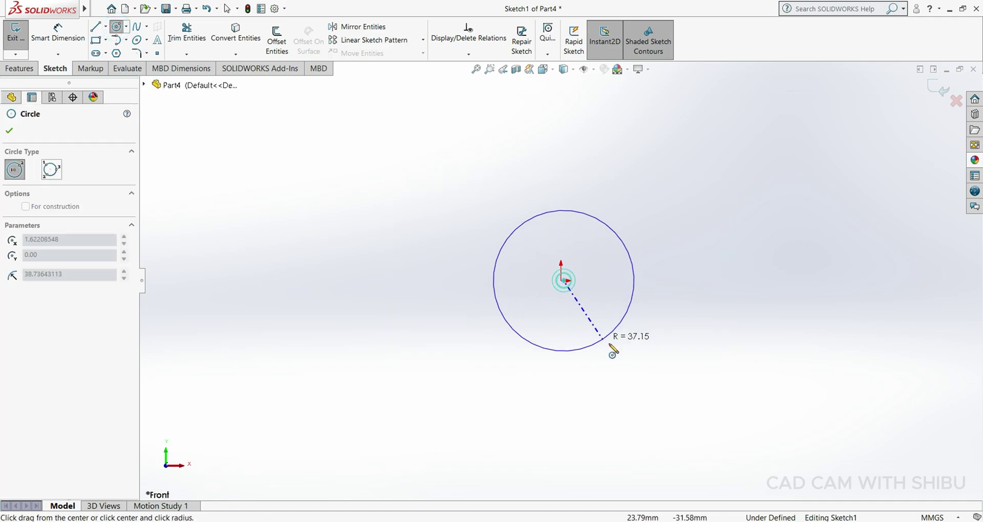
click(612, 351)
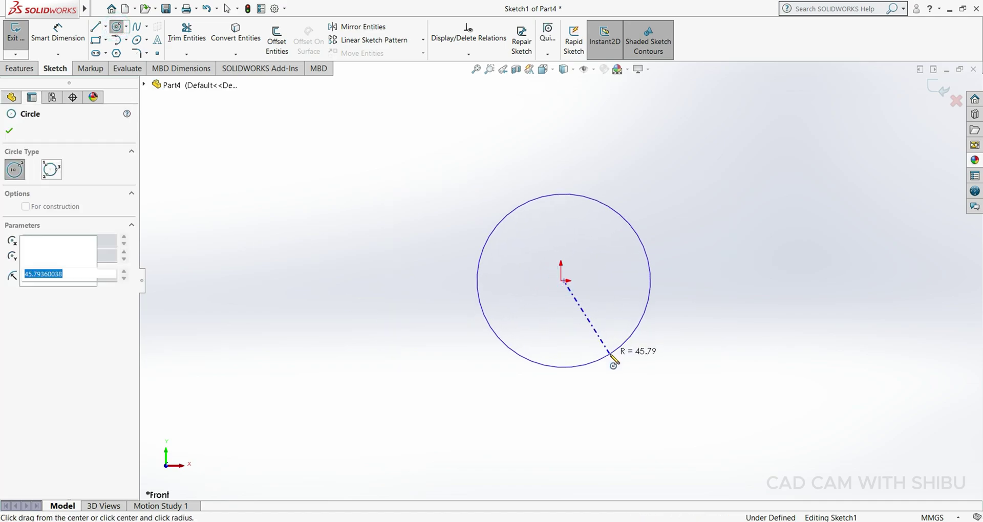
click(9, 131)
Dimension the circle's diameter and set it to 8 mm
click(58, 36)
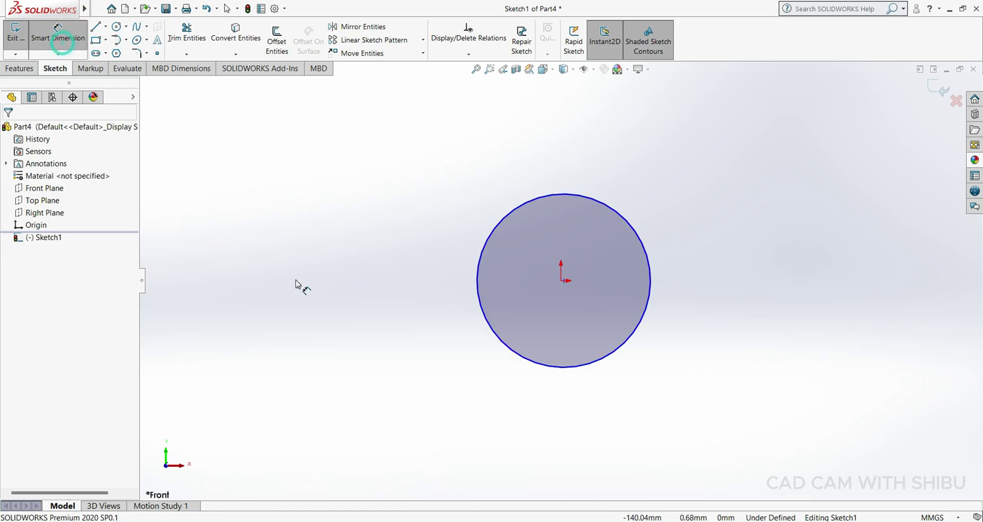
click(489, 336)
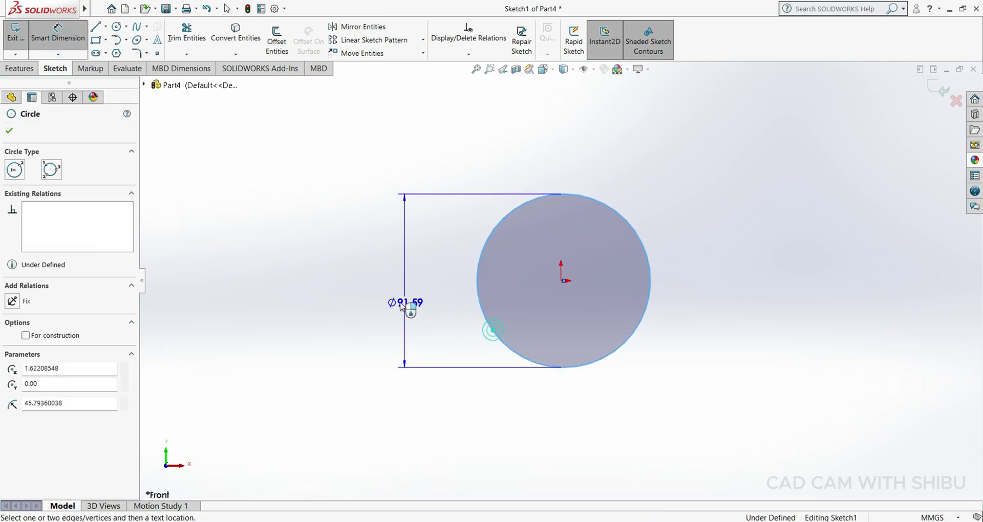
click(395, 301)
text(8)
key(Return)
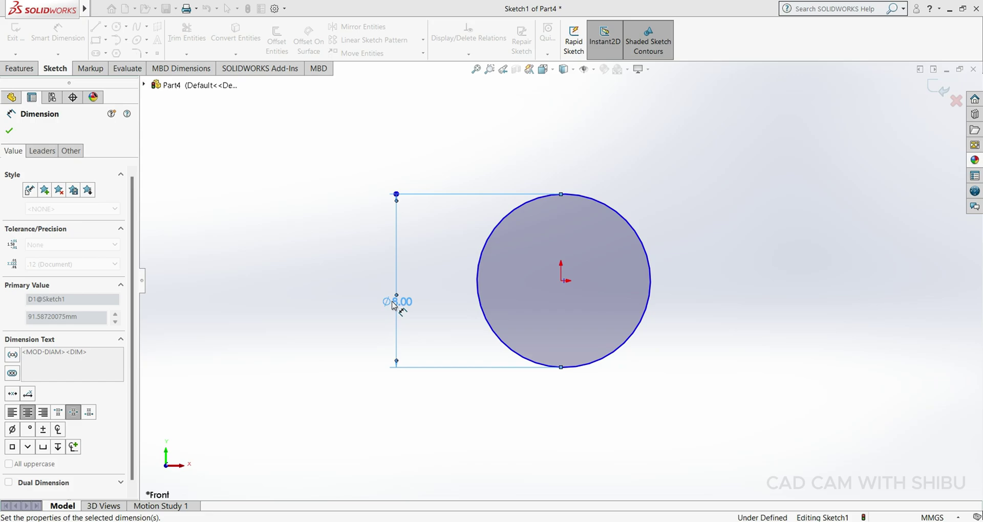
click(15, 130)
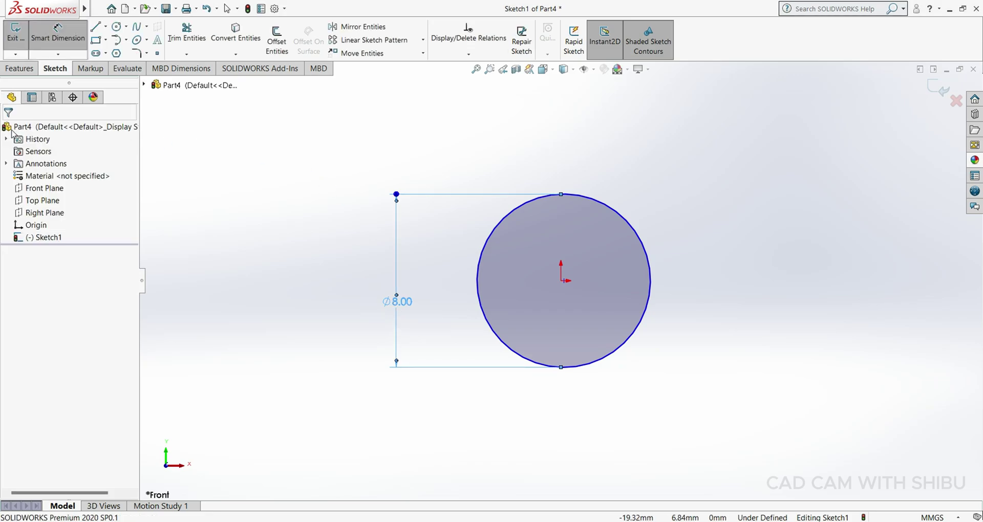
Extrude the circle 100 mm as a blind boss in the reversed direction
click(23, 69)
click(32, 52)
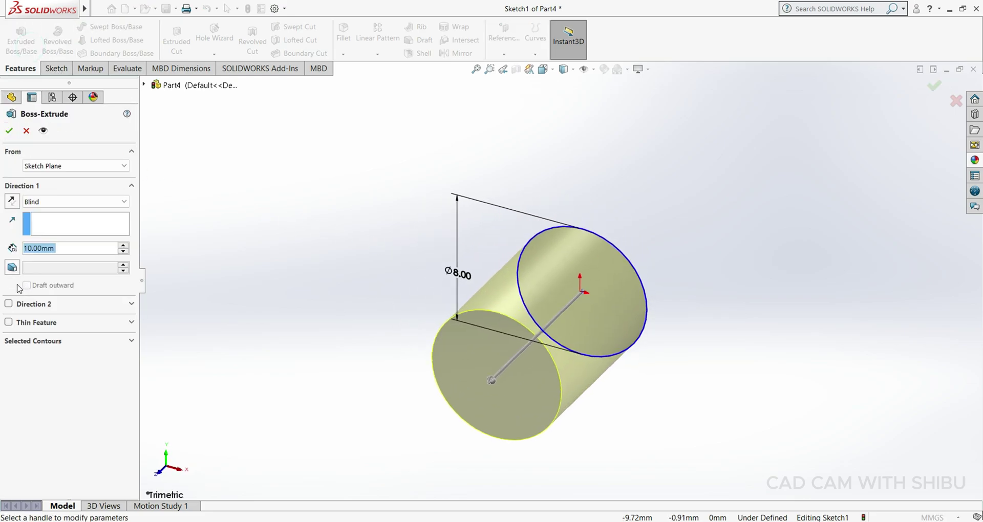
click(11, 203)
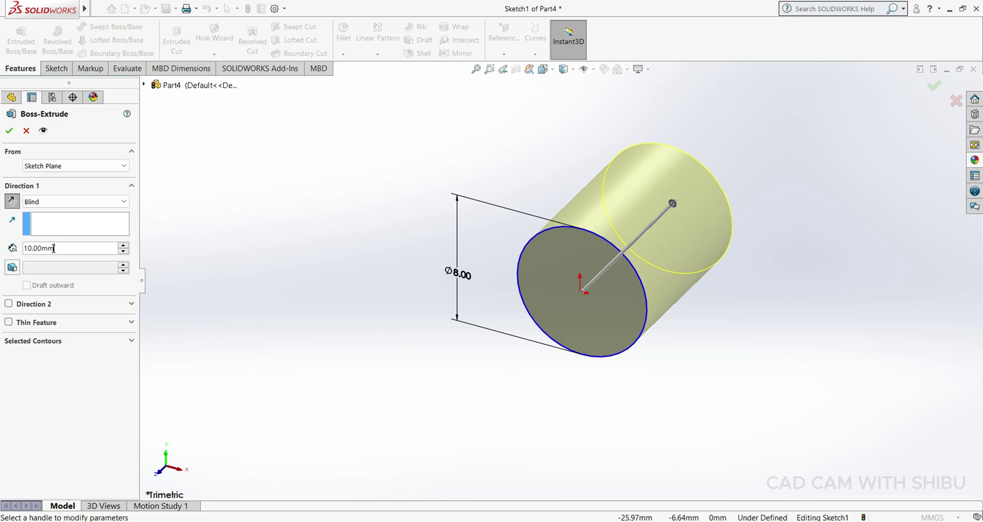
text(100)
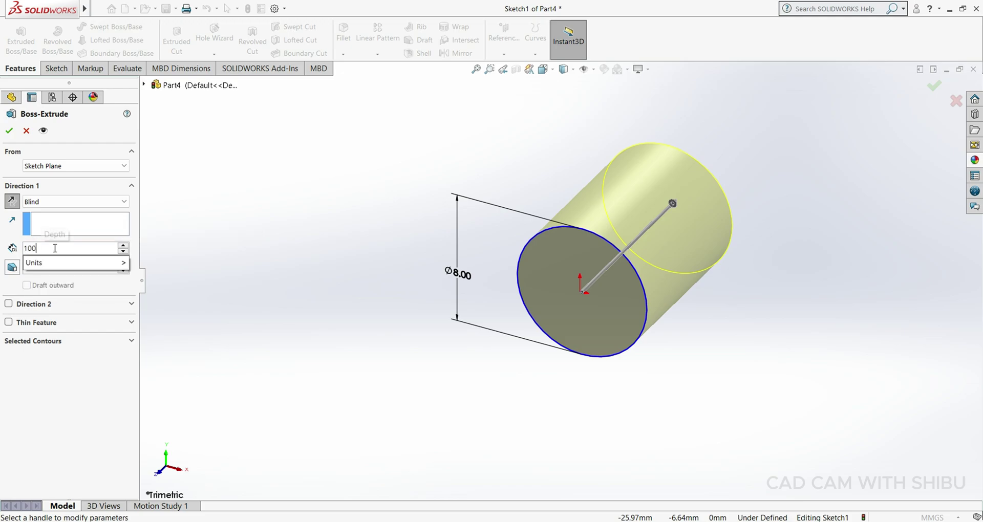
key(Return)
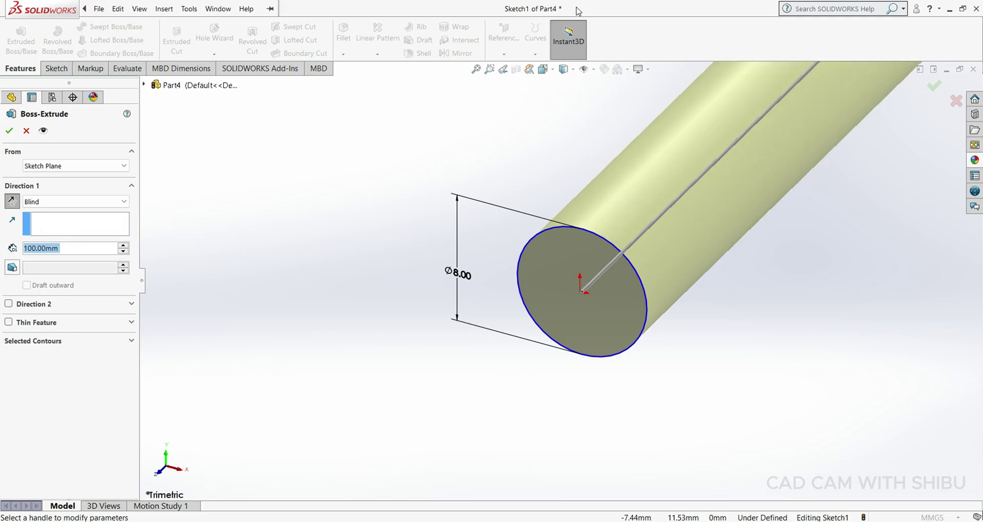
scroll(803, 199, up, 5)
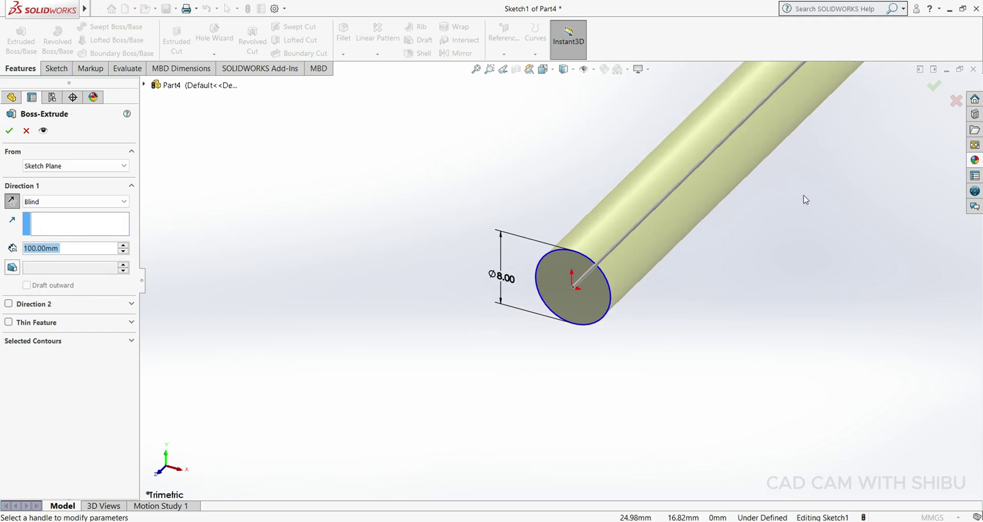
click(9, 131)
Start a sketch on the rod's front end face and convert its circular edge into a sketch entity
scroll(512, 307, down, 5)
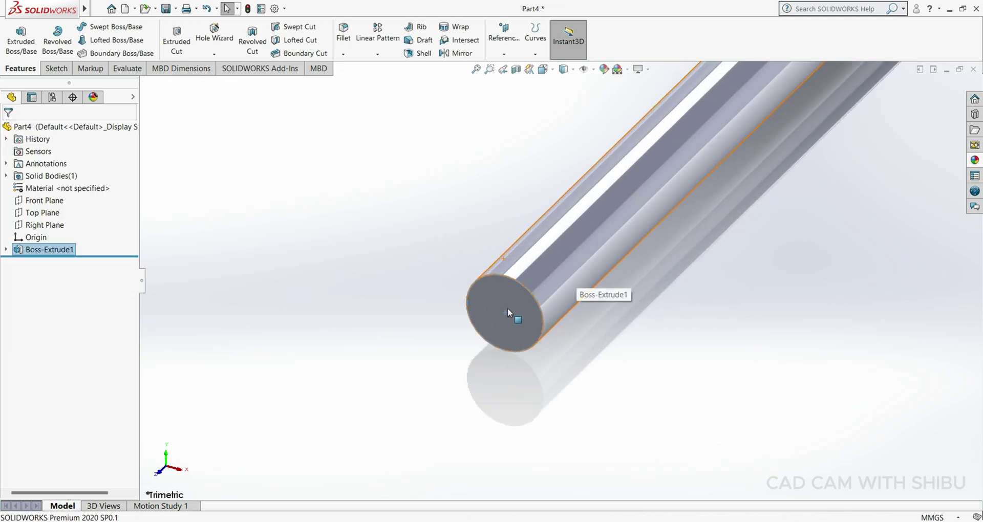
click(508, 313)
click(596, 258)
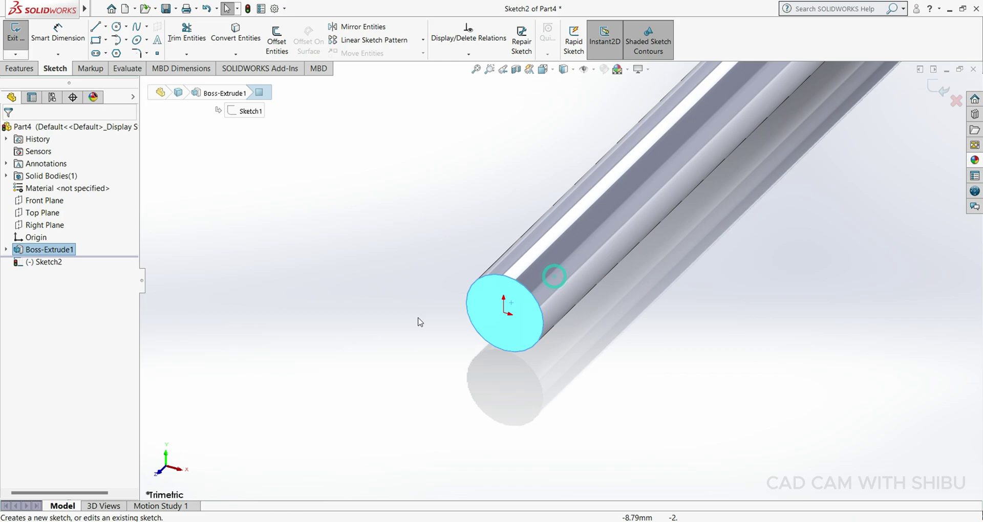
click(235, 31)
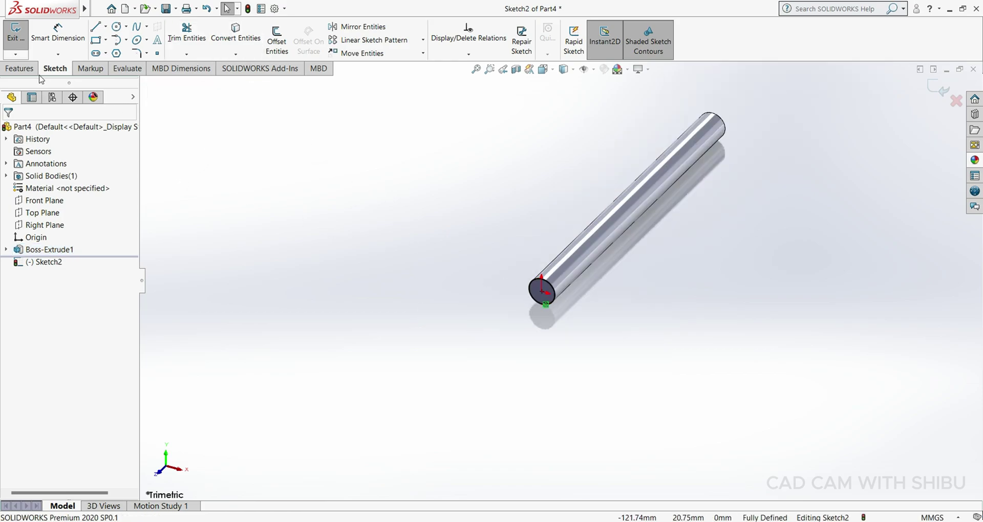
Create a clockwise helix from the converted circle with constant 67 mm pitch, 1 revolution, reversed direction and 180° start angle
click(21, 68)
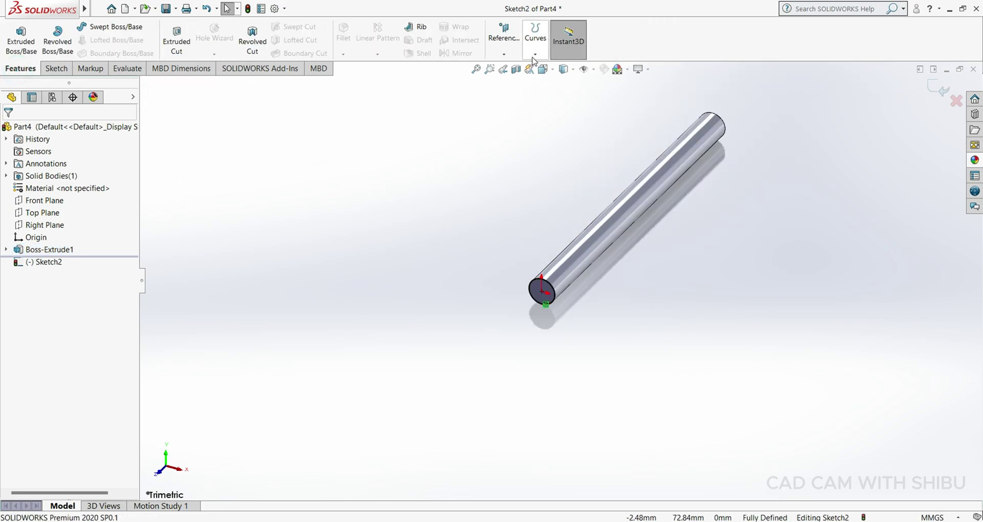
click(535, 54)
click(538, 78)
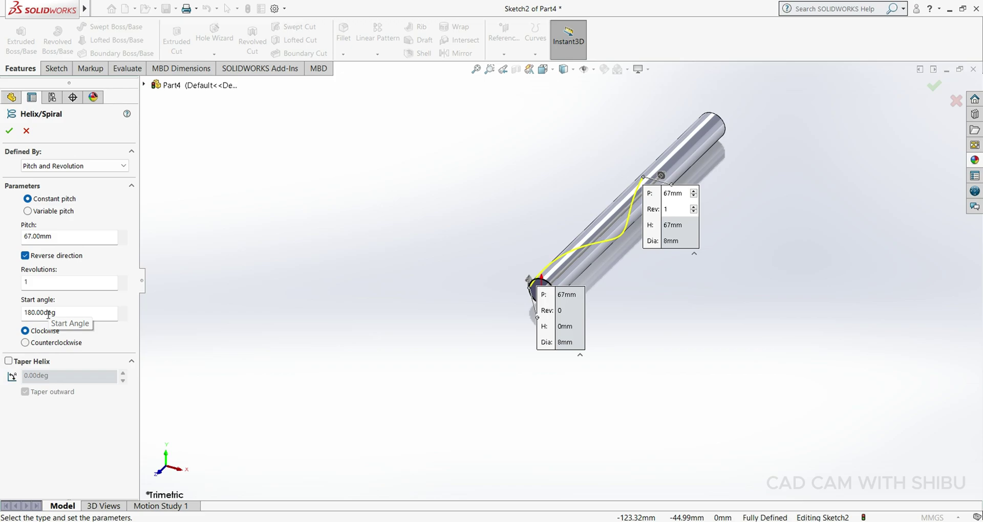
click(8, 131)
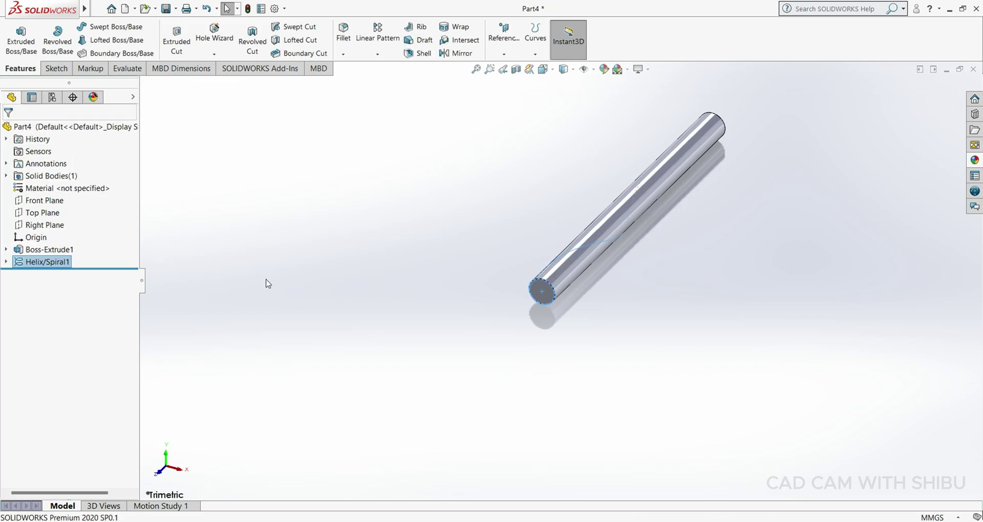
Start a 3D sketch and convert the helix curve into a sketch entity
scroll(512, 297, down, 4)
scroll(775, 240, up, 4)
scroll(763, 210, down, 4)
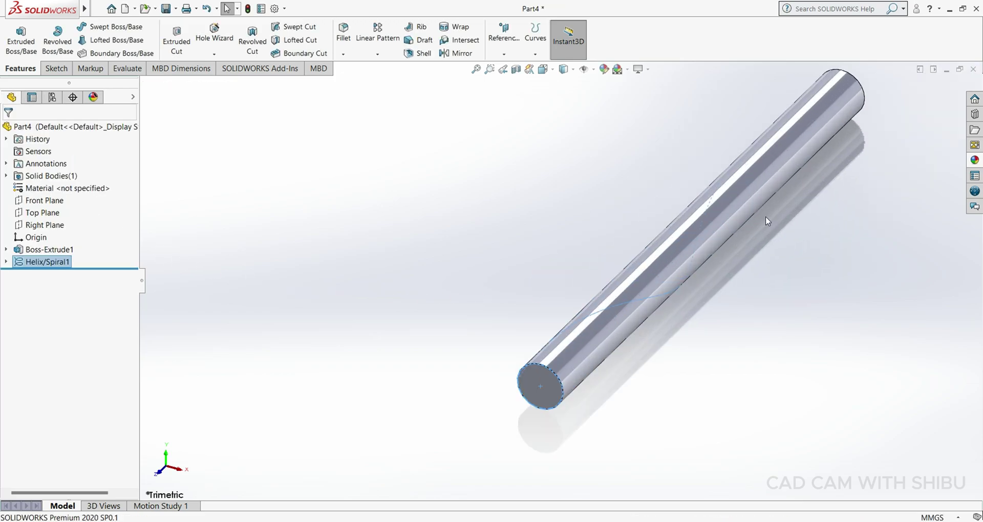
click(61, 69)
click(16, 53)
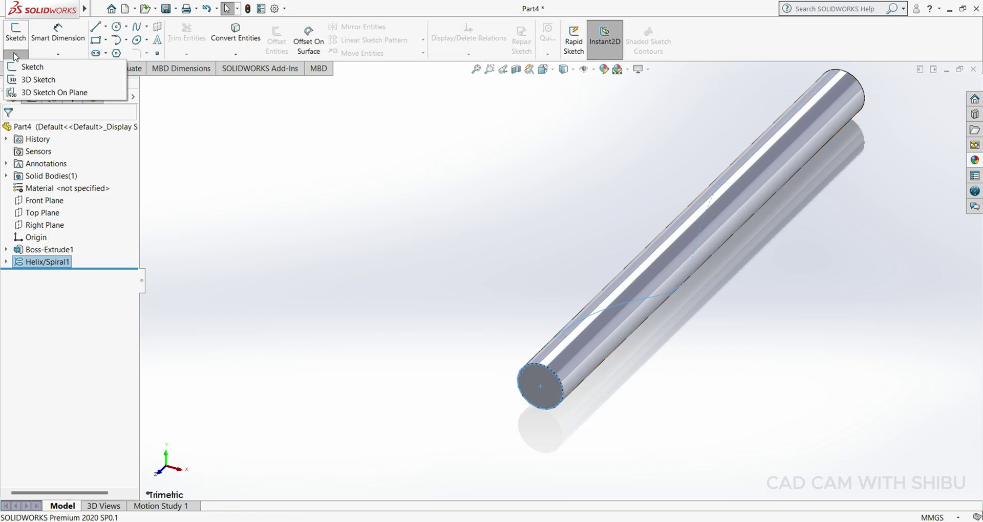
click(20, 82)
click(40, 213)
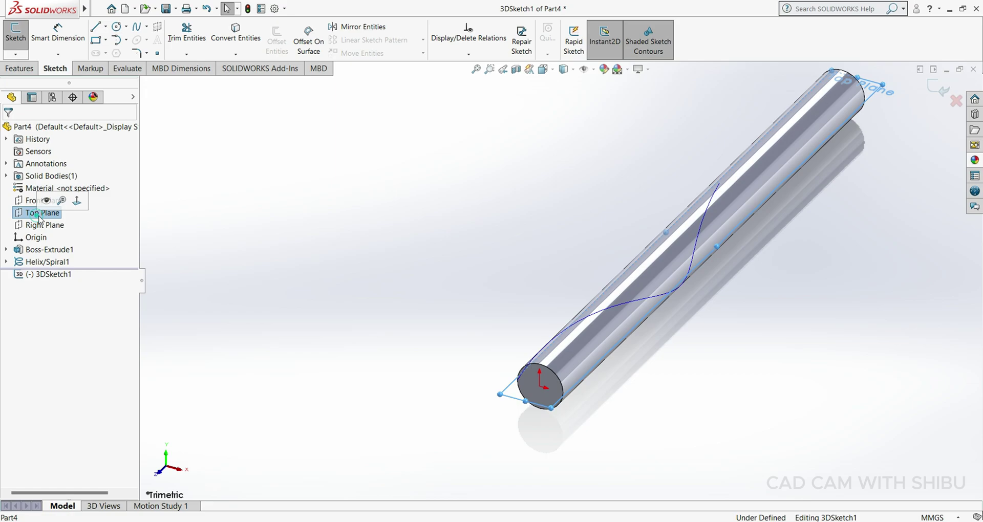
click(76, 201)
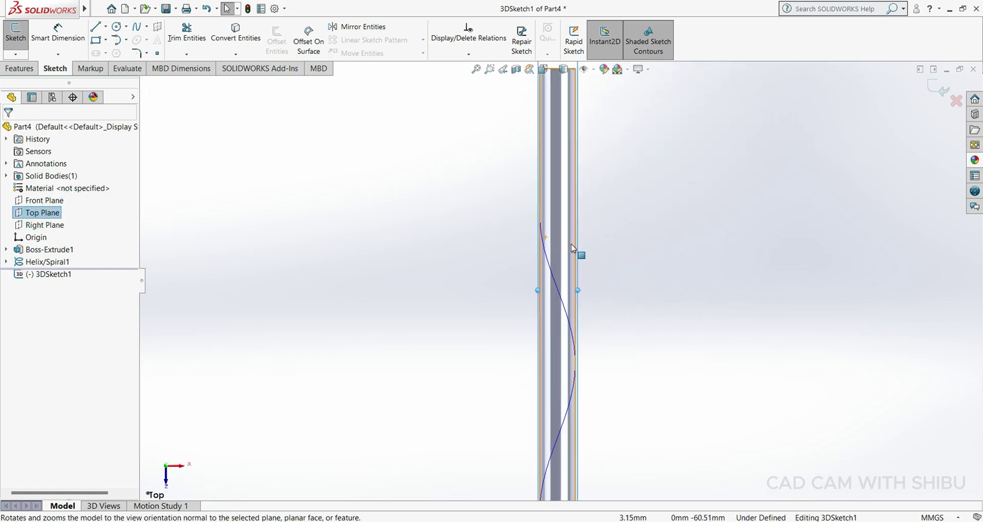
click(538, 283)
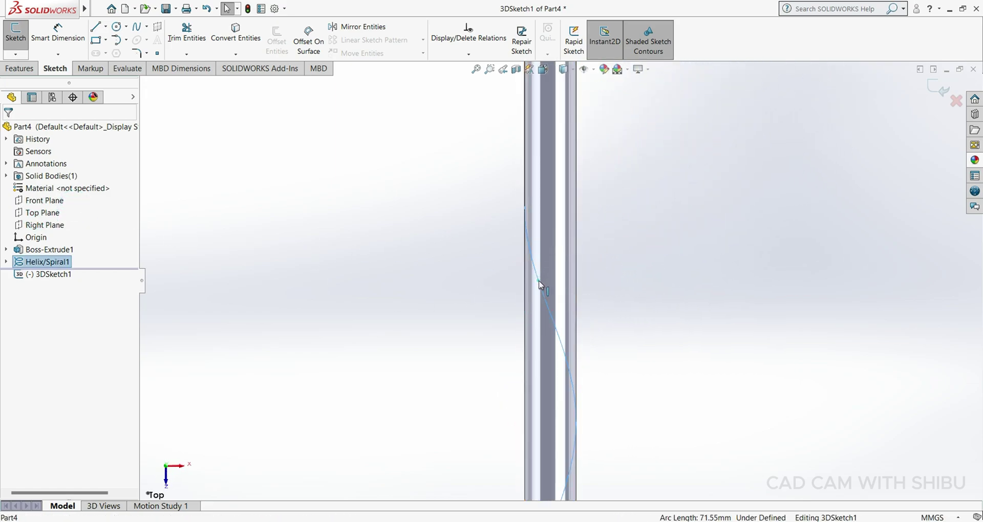
click(230, 43)
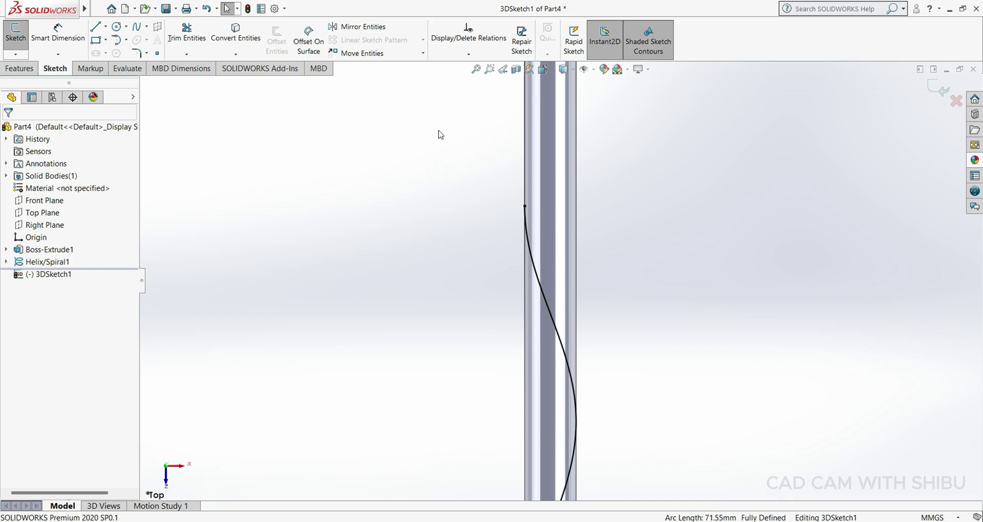
Draw a tangent arc of about 27 mm radius in the ZX plane from the helix's far end, curving outward away from the rod
click(116, 42)
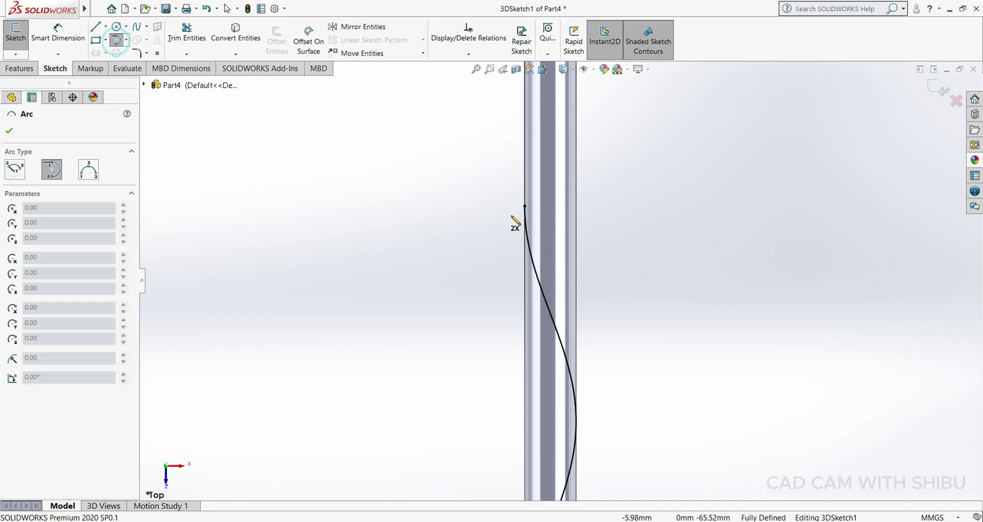
click(524, 206)
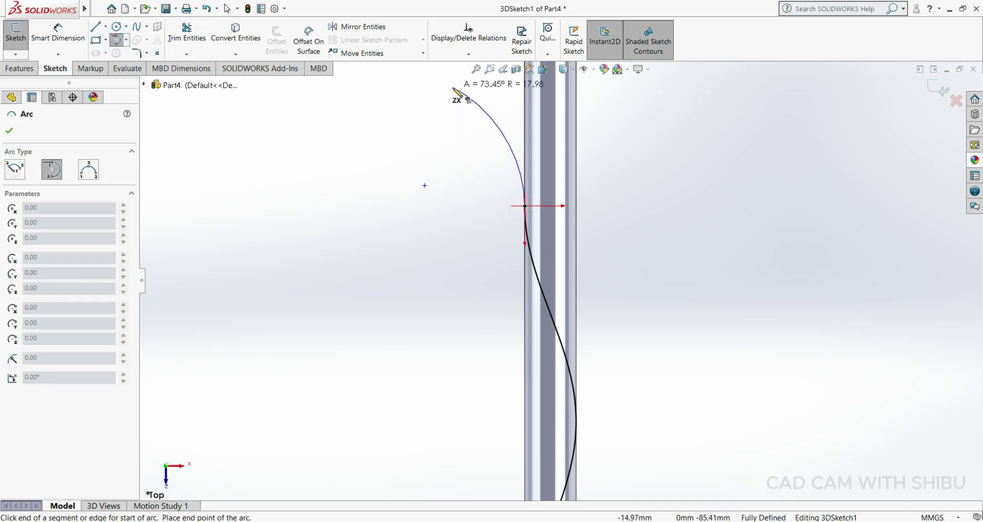
key(z)
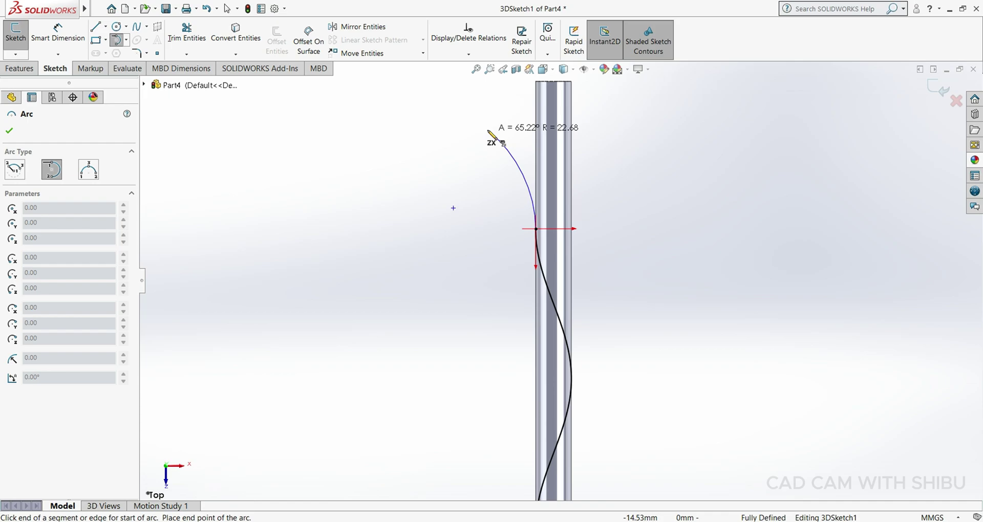
click(470, 107)
key(Escape)
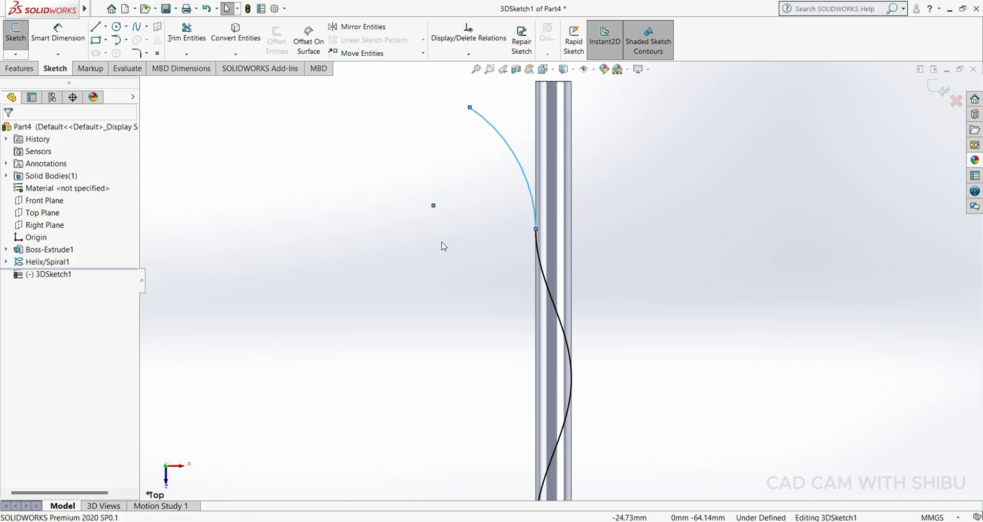
Check the tangent relation between the arc and the converted helix curve, and exit the 3D sketch
click(483, 286)
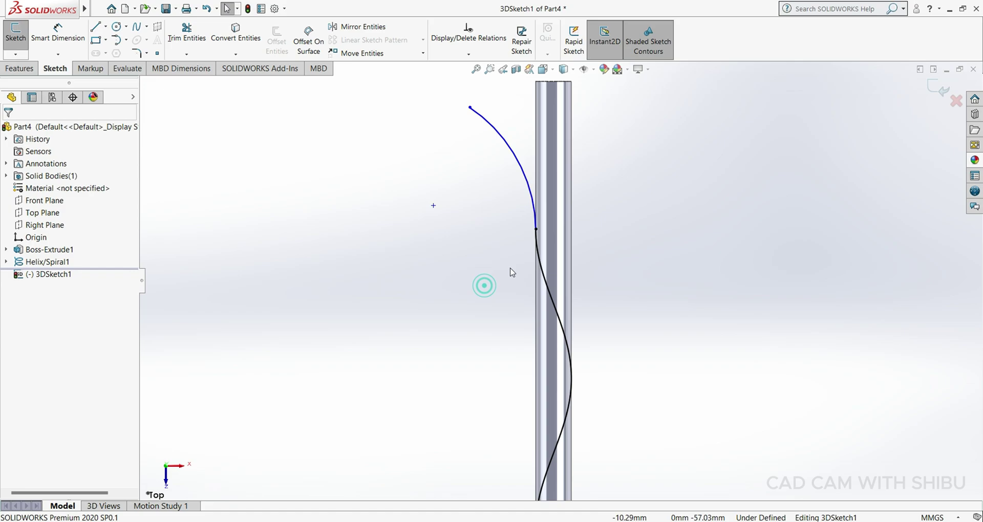
click(533, 206)
click(546, 289)
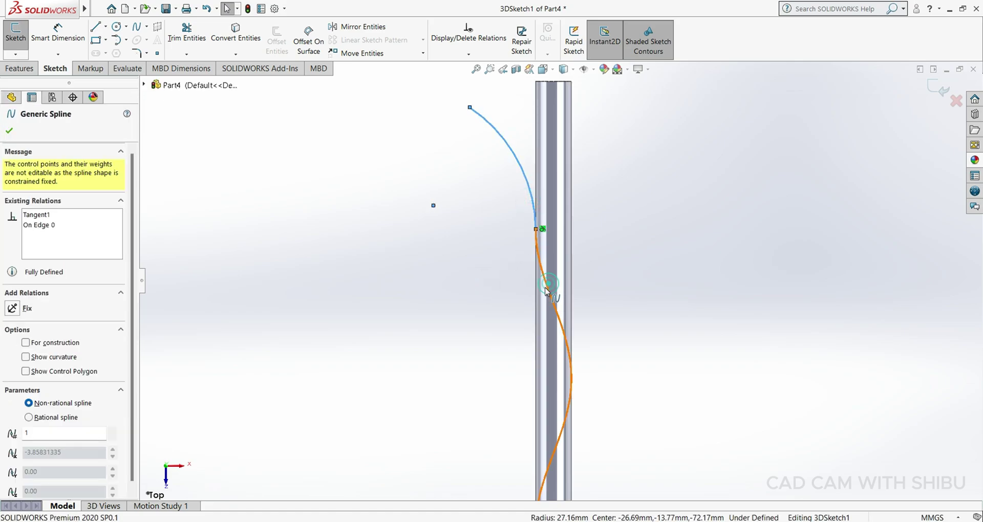
ctrl+click(547, 290)
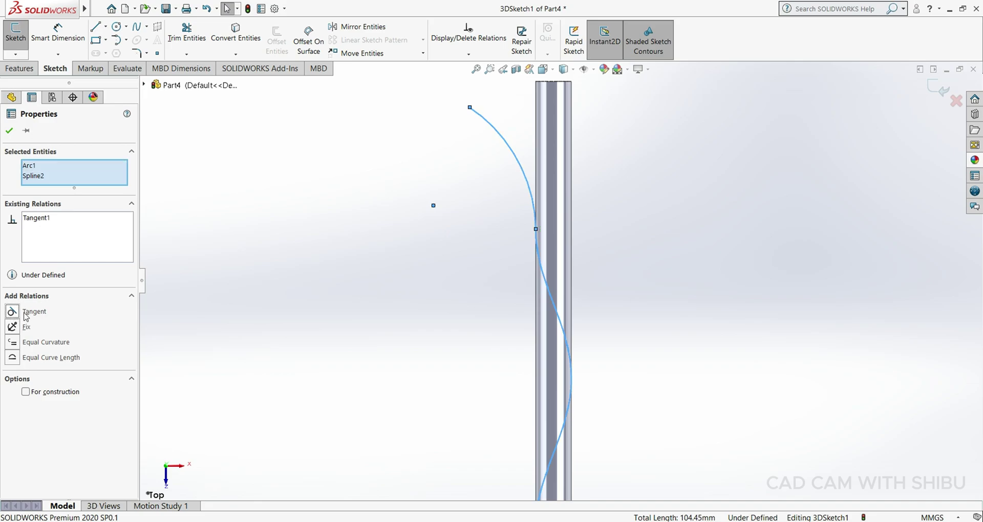
click(9, 131)
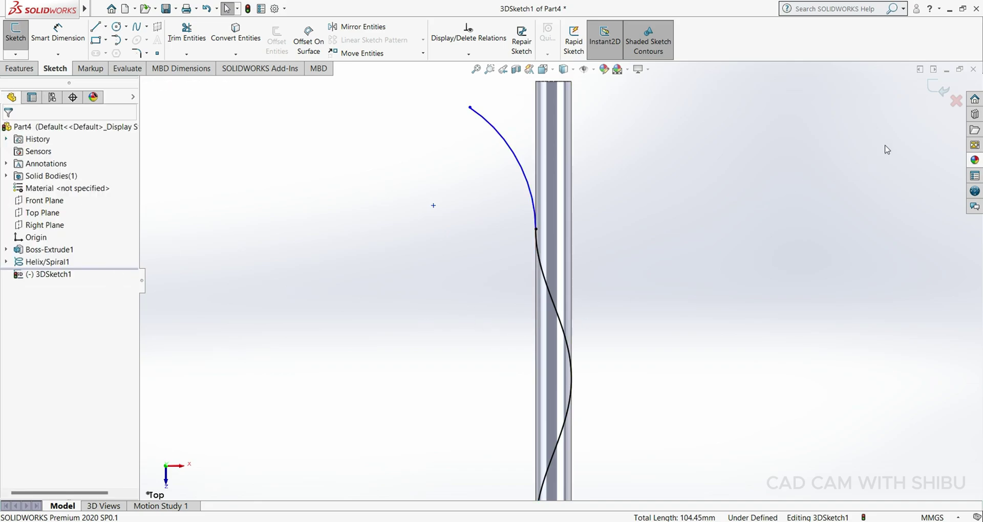
click(928, 87)
Start a new sketch on the rod's front end face and orient the view normal to it
mouse_move(621, 391)
middle_down()
mouse_move(608, 404)
mouse_move(588, 396)
mouse_move(566, 287)
mouse_move(521, 225)
mouse_move(533, 241)
mouse_move(523, 322)
middle_up()
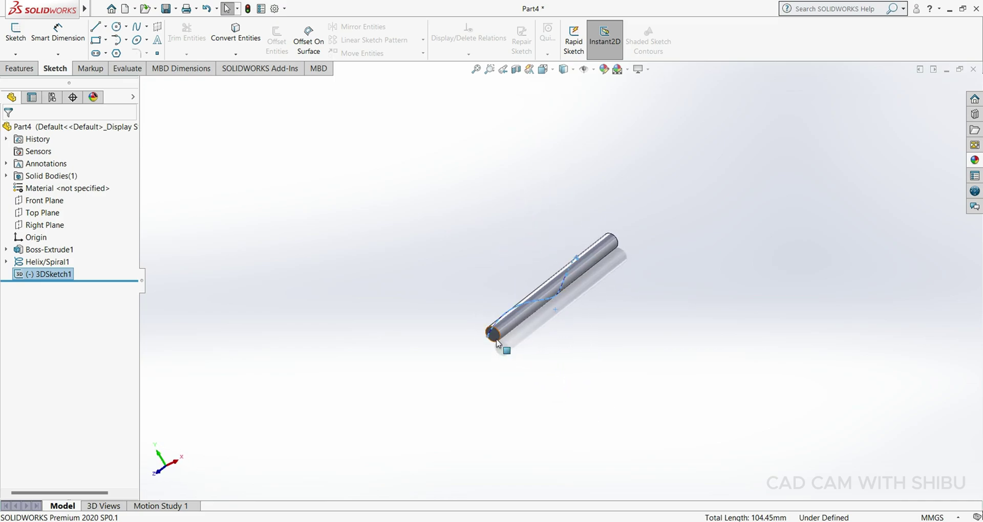
click(497, 344)
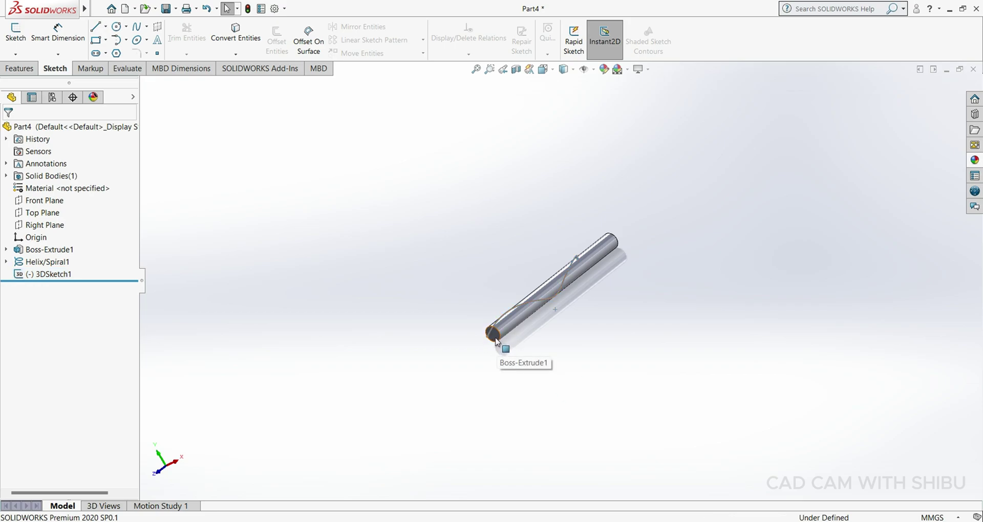
click(496, 342)
click(537, 307)
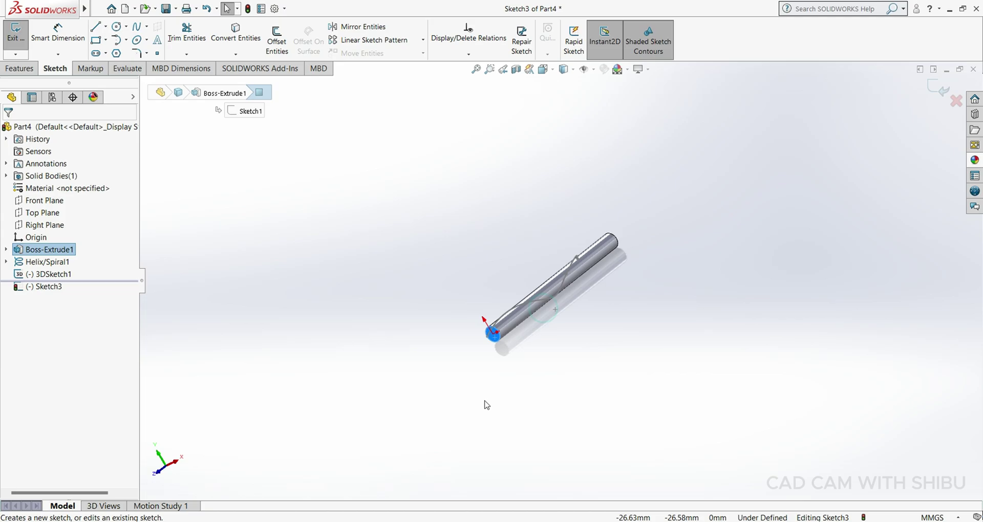
key(space)
click(320, 475)
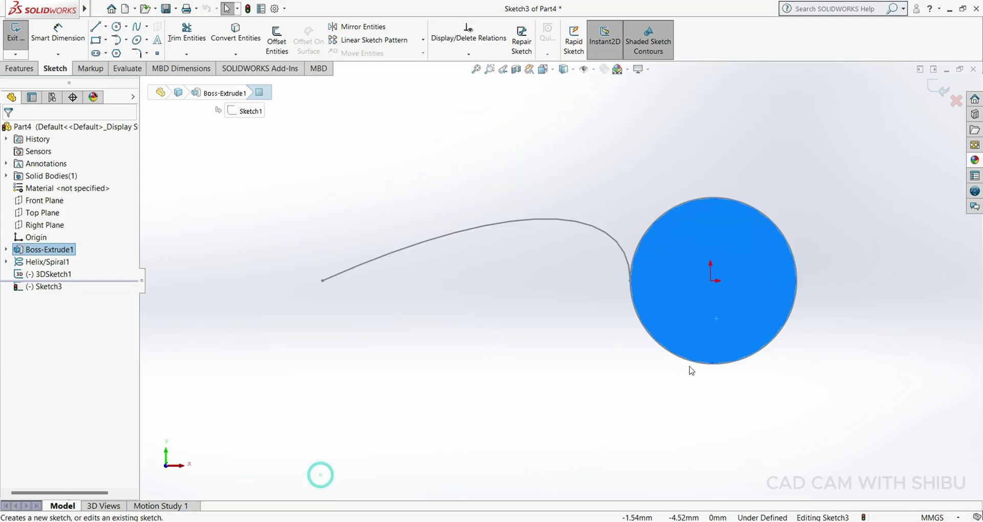
Draw a circle about 6.5 mm in diameter on the end face, centred on the start point of the helical path
scroll(674, 296, down, 3)
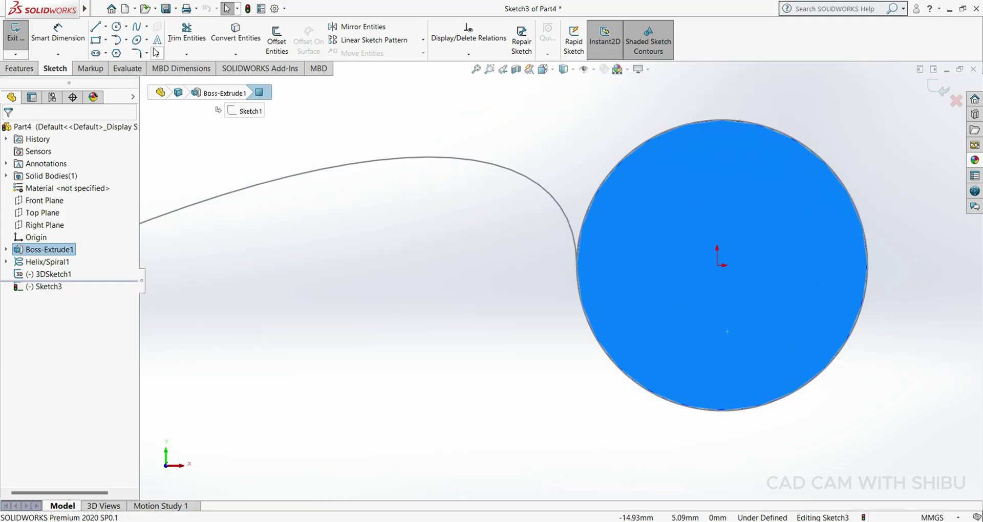
click(116, 26)
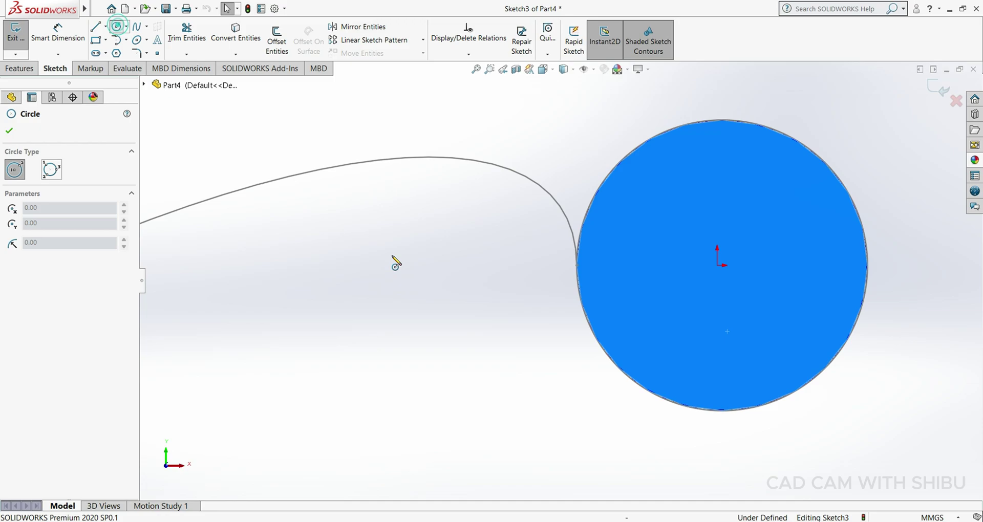
click(577, 265)
click(669, 339)
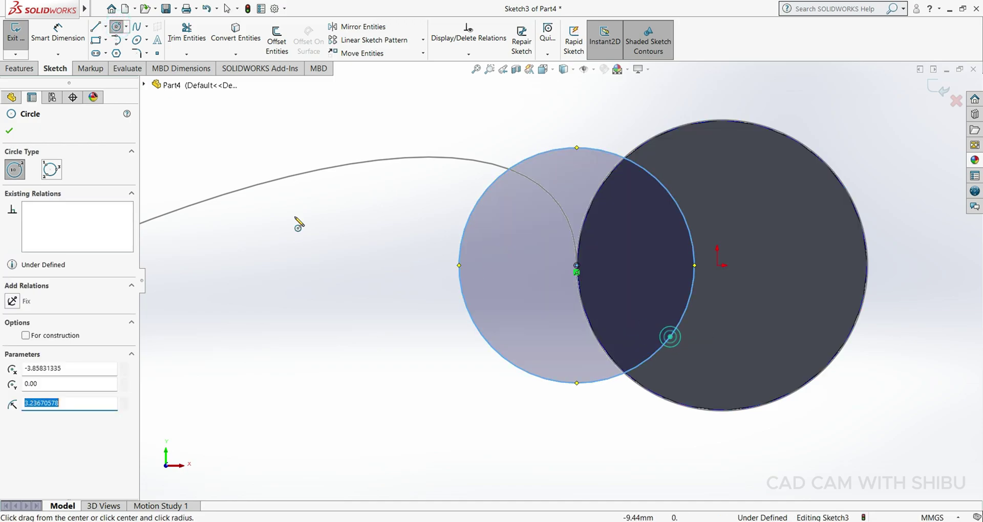
click(9, 131)
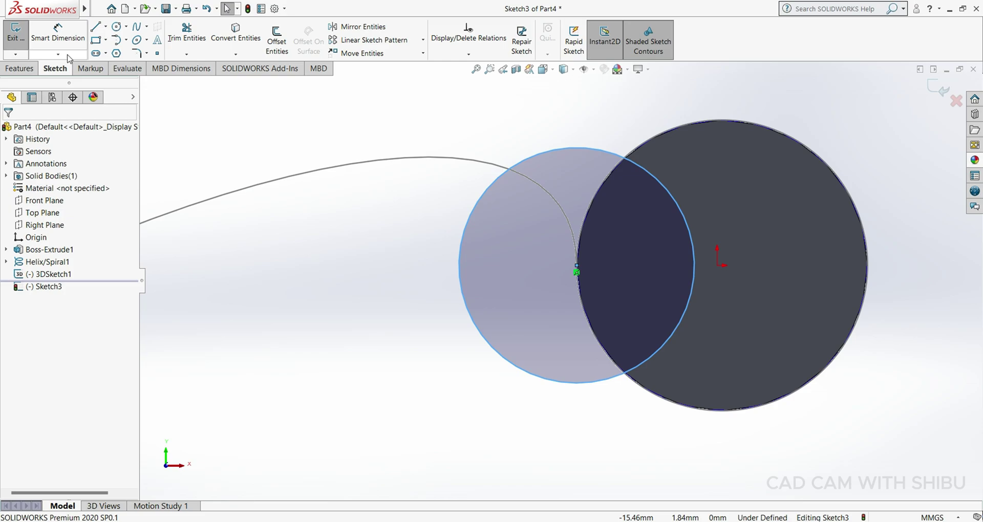
Dimension the circle's diameter to 6.2 mm and exit the sketch
click(57, 35)
click(487, 347)
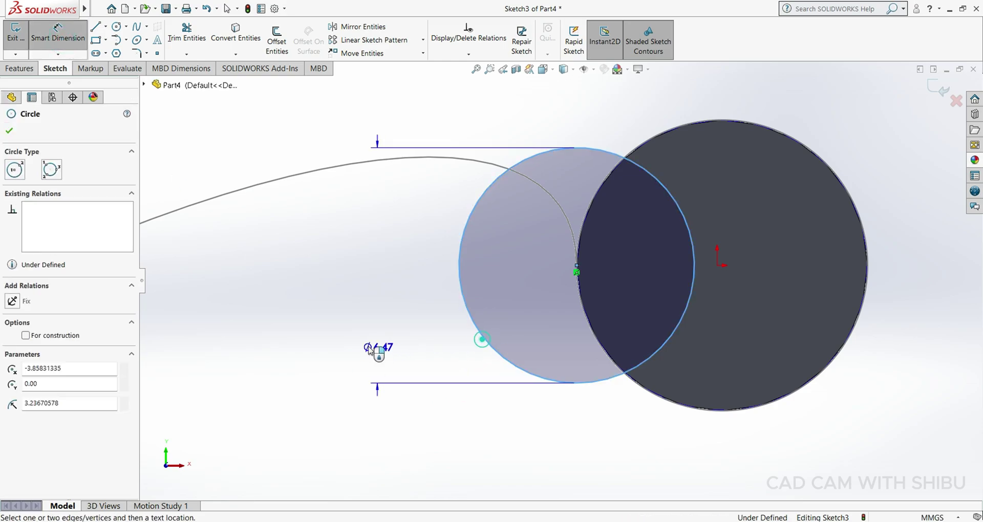
click(361, 348)
text(6.2)
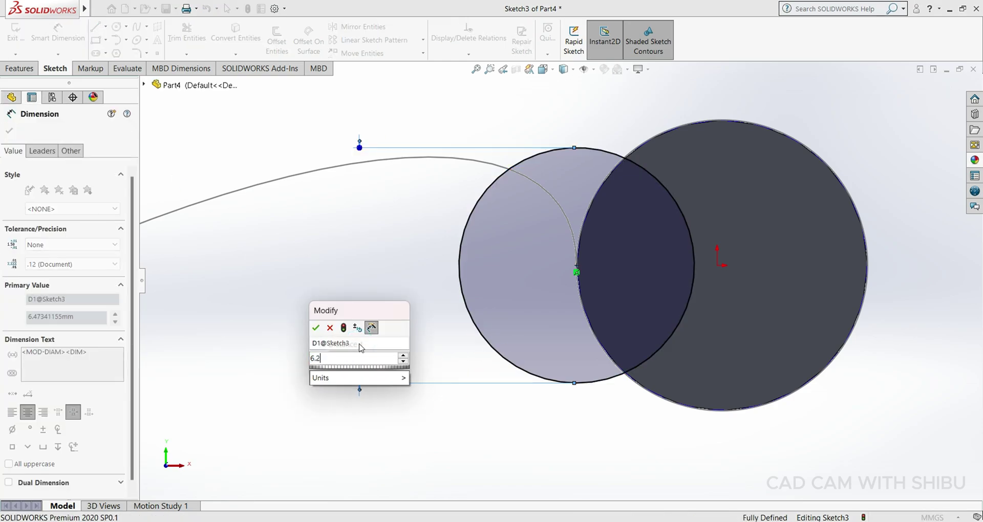
key(Return)
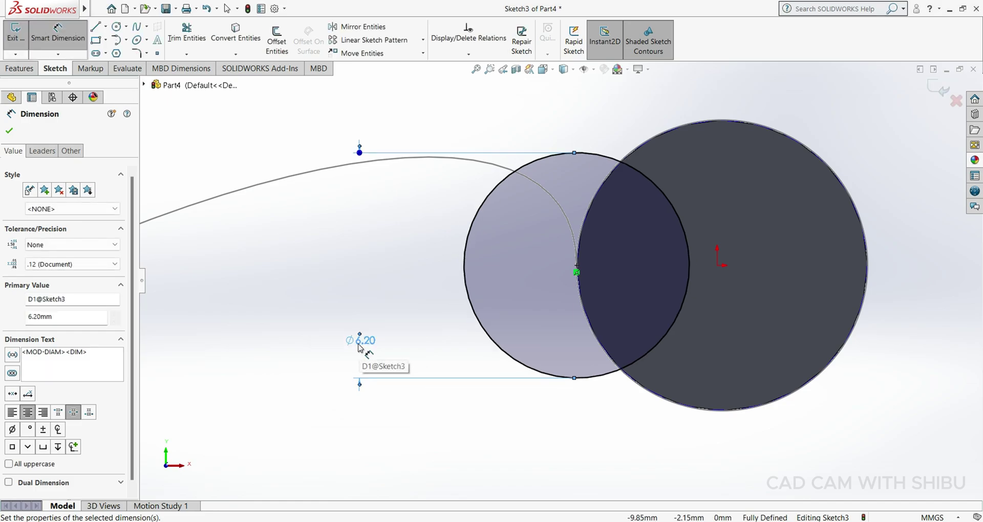
click(10, 131)
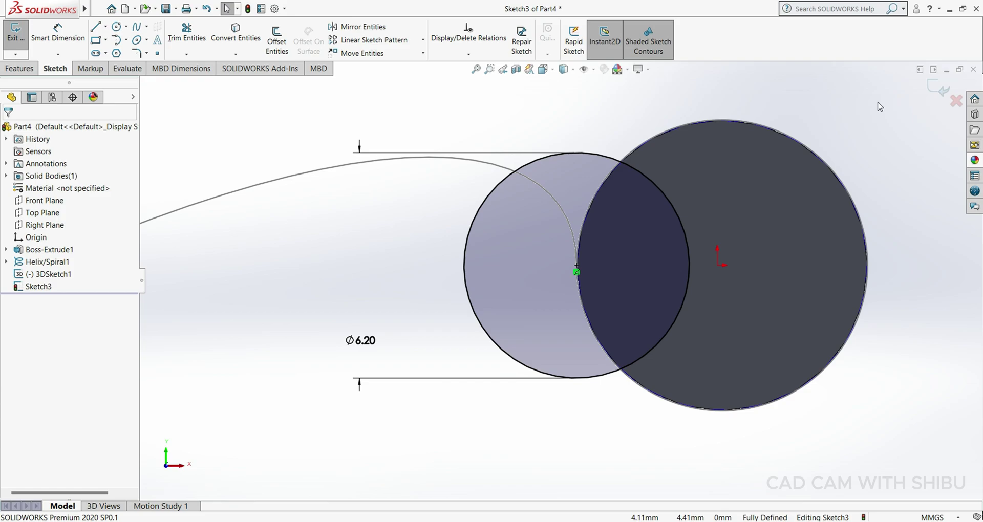
click(941, 90)
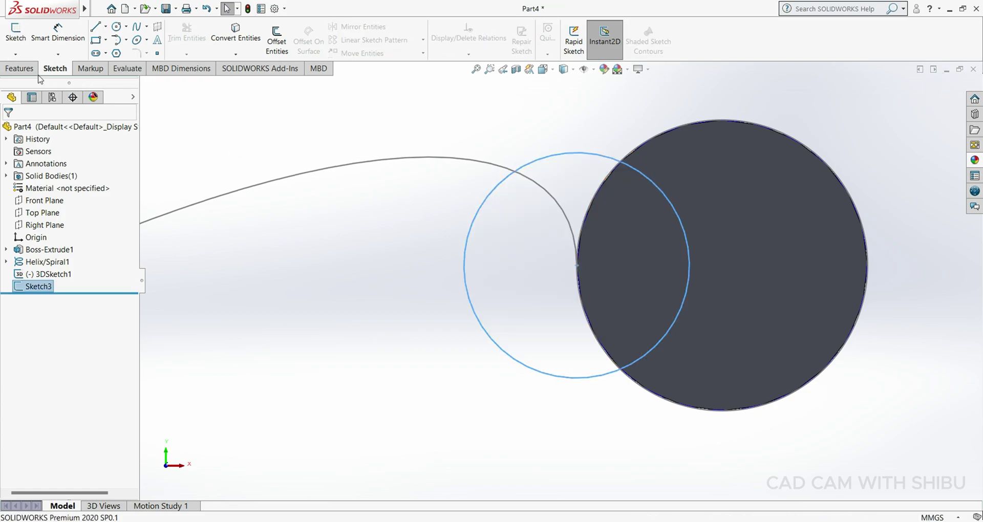
Cut the flute into the rod with a Swept Cut, using the circle sketch as profile and the 3D sketch as path
click(21, 68)
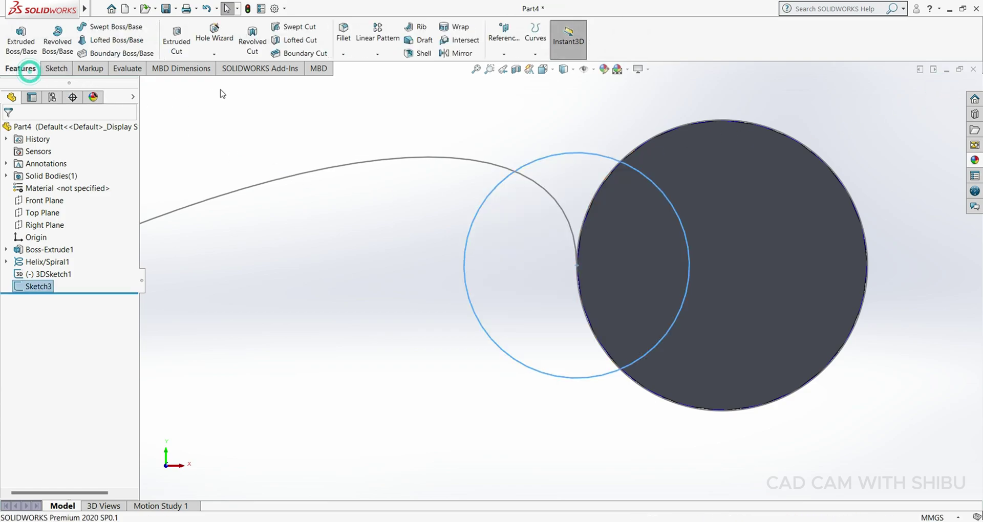
click(288, 29)
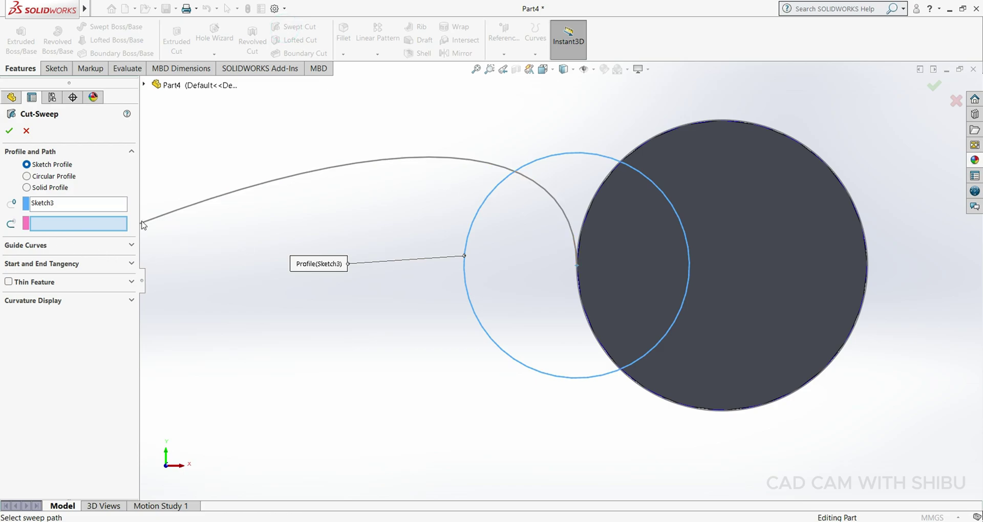
key(ctrl+7)
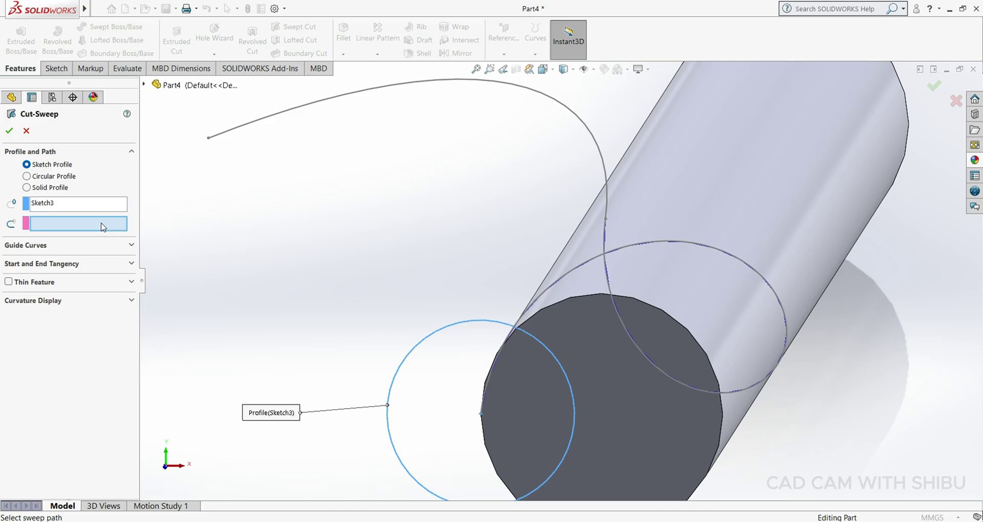
middle_drag(597, 264, 618, 313)
click(586, 238)
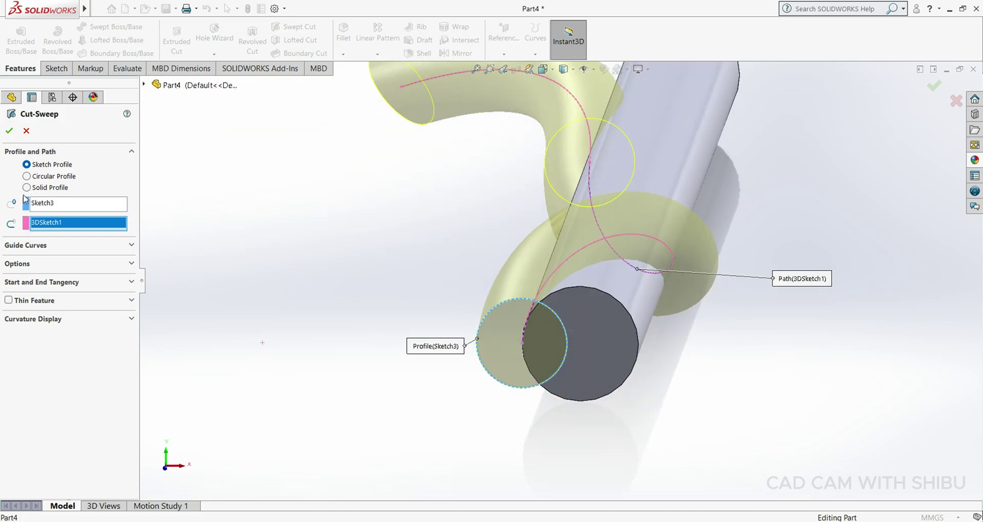
click(9, 131)
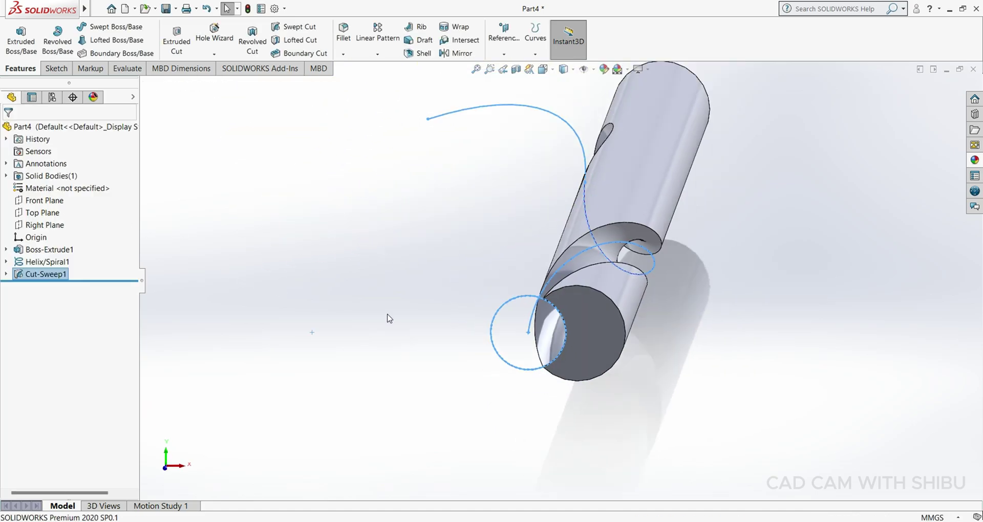
Create a circular pattern of the swept cut around the rod's cylindrical face with 2 equally spaced instances over 360 degrees
mouse_move(629, 384)
middle_down()
mouse_move(675, 329)
mouse_move(635, 364)
mouse_move(633, 393)
middle_up()
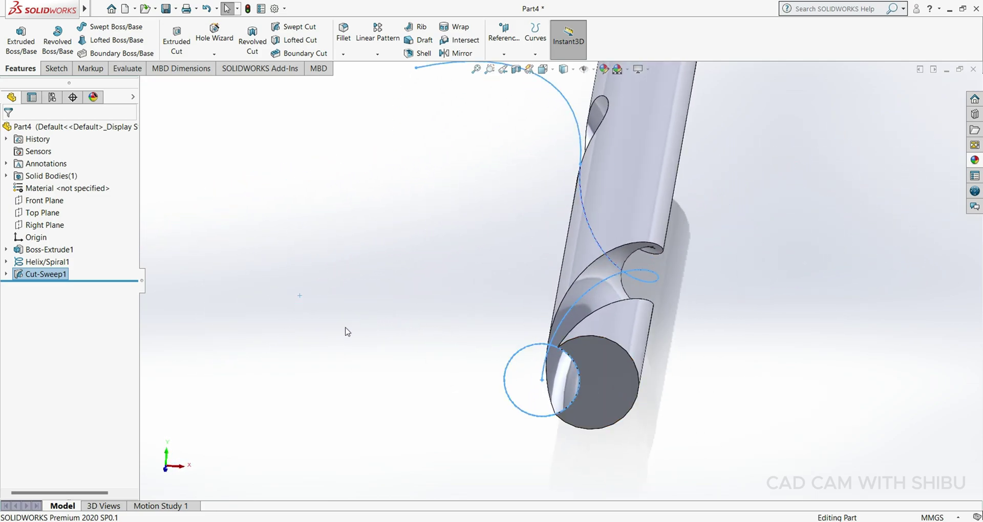
click(329, 342)
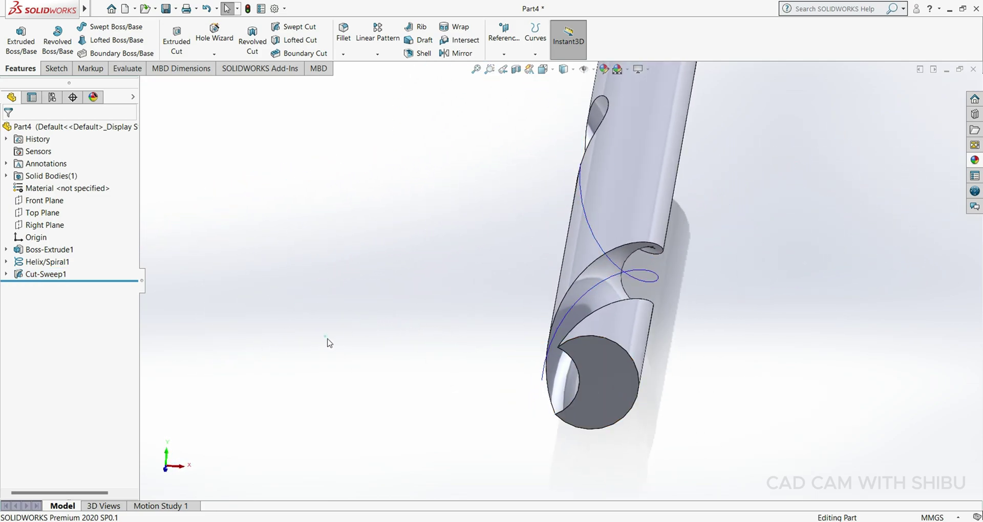
click(50, 274)
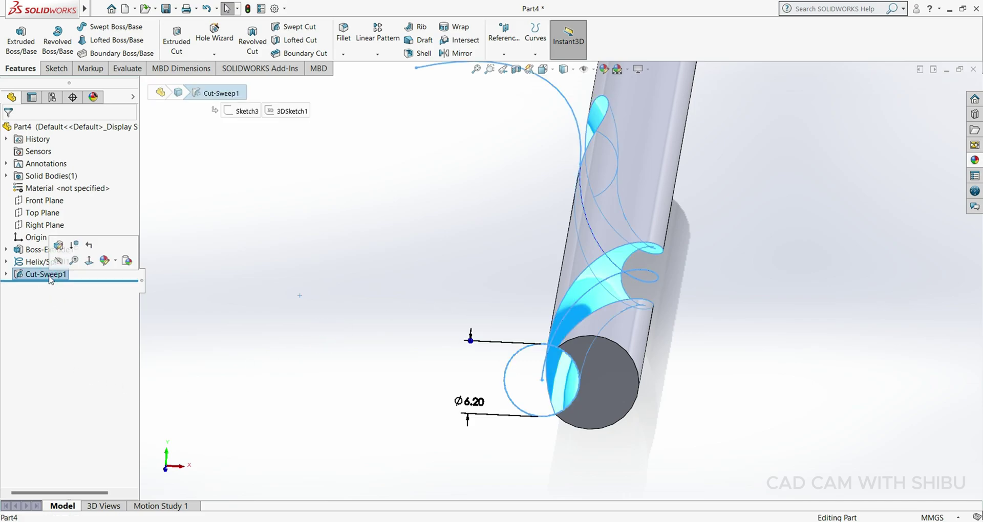
click(385, 57)
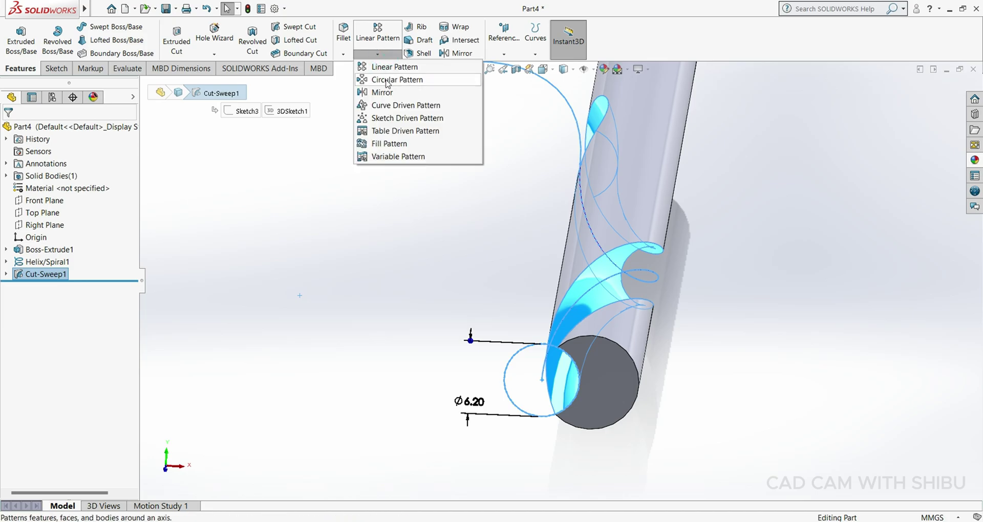
click(388, 80)
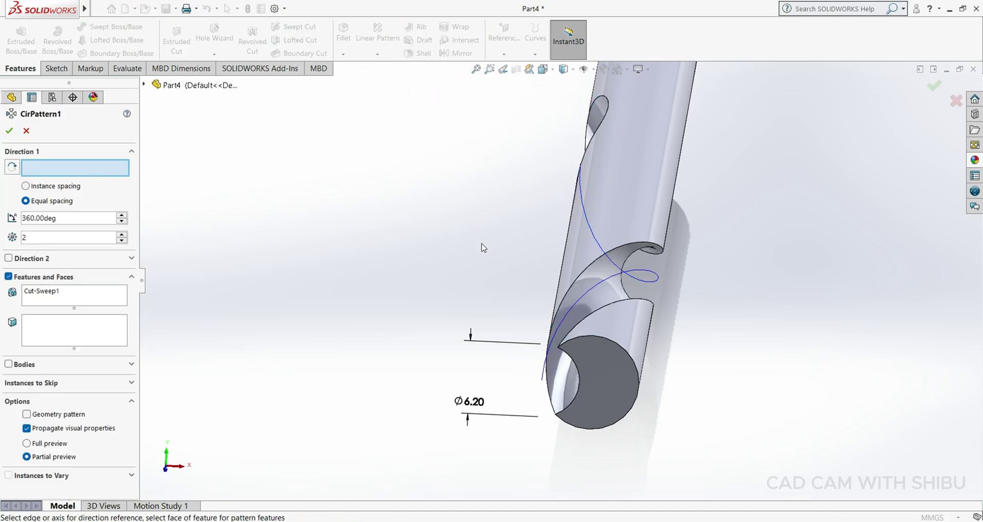
click(628, 199)
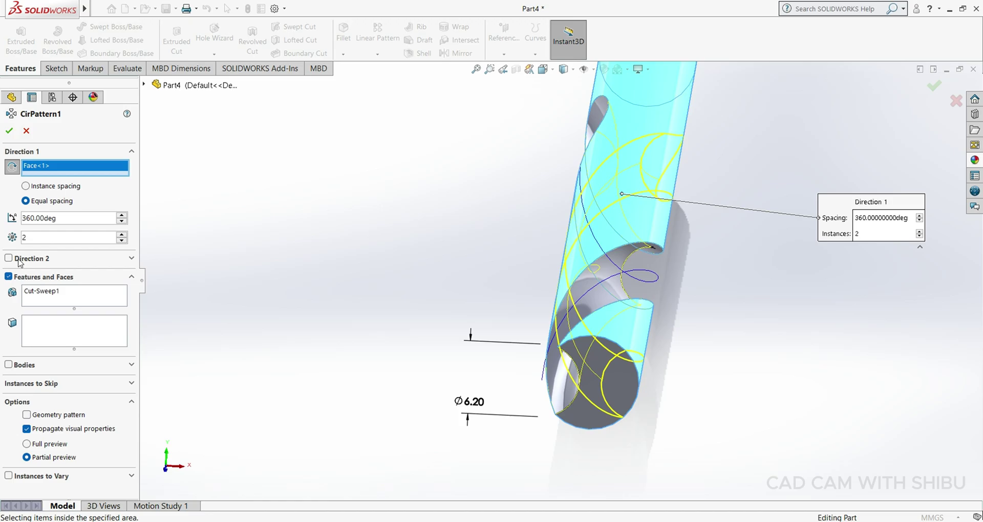
click(10, 134)
Hide the helix curve that runs along the fluted rod
middle_drag(467, 325, 689, 345)
scroll(746, 296, down, 2)
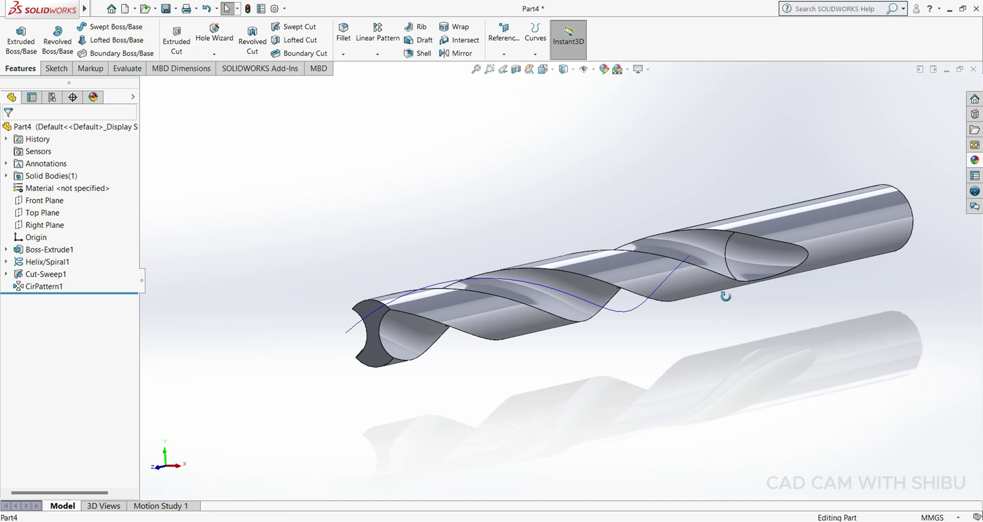
middle_drag(725, 297, 621, 336)
right_click(622, 320)
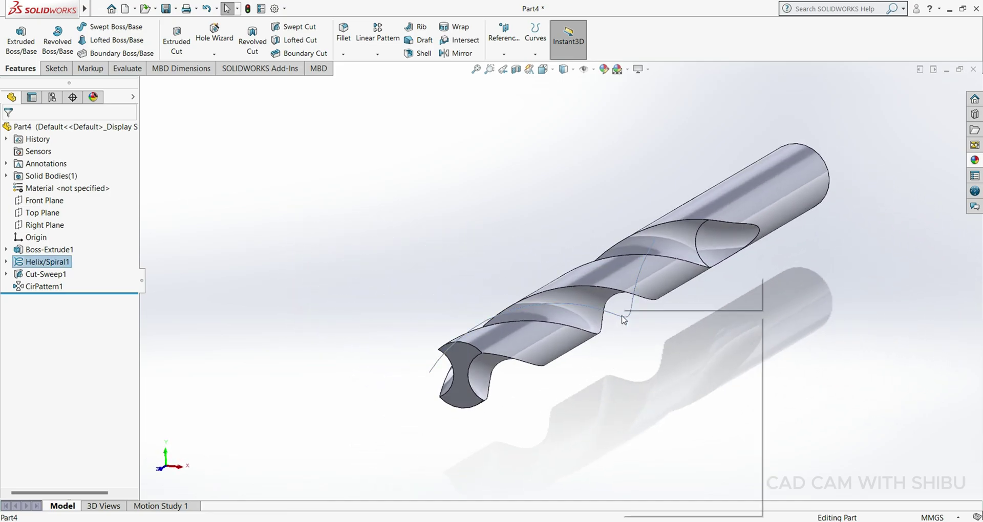
click(641, 305)
Orient the view normal to the Top Plane and start a new sketch on that plane
middle_drag(556, 428, 652, 421)
scroll(652, 421, up, 3)
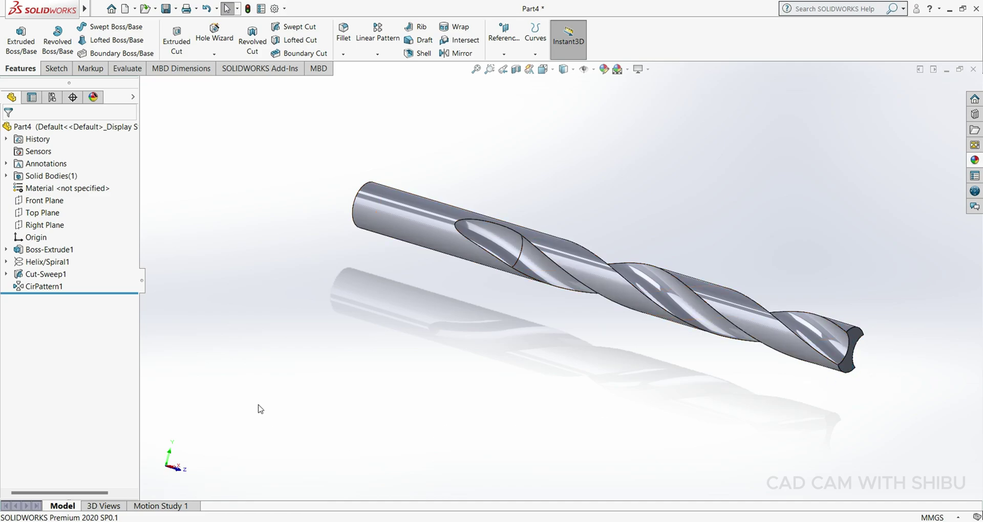
click(43, 213)
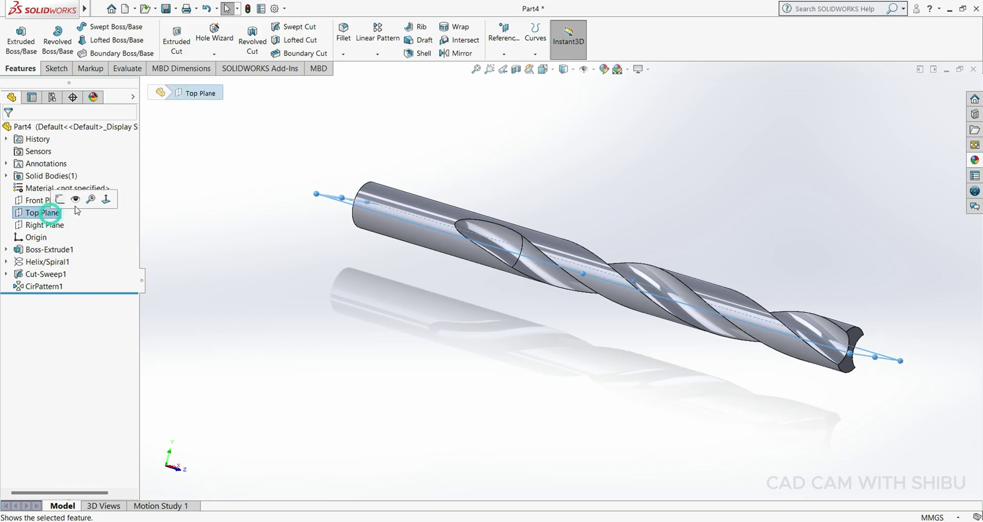
click(106, 200)
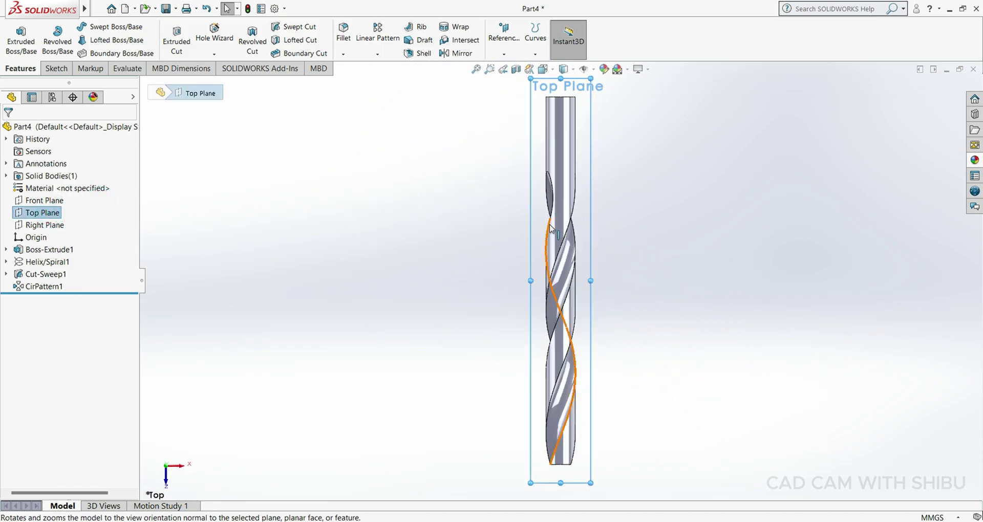
right_click(538, 204)
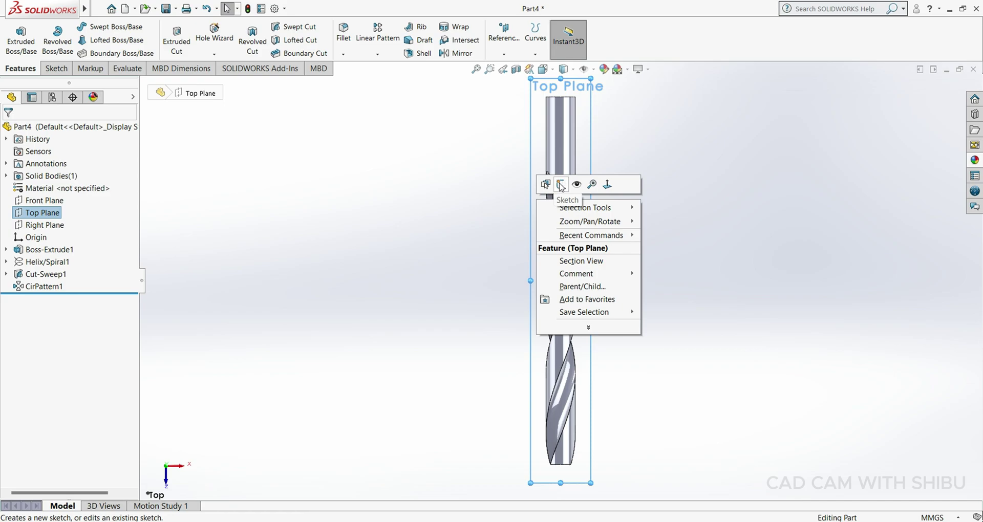
click(562, 186)
Draw a vertical centerline about 11 mm long through the origin, extending from inside the drill to beyond its fluted end
scroll(563, 460, down, 8)
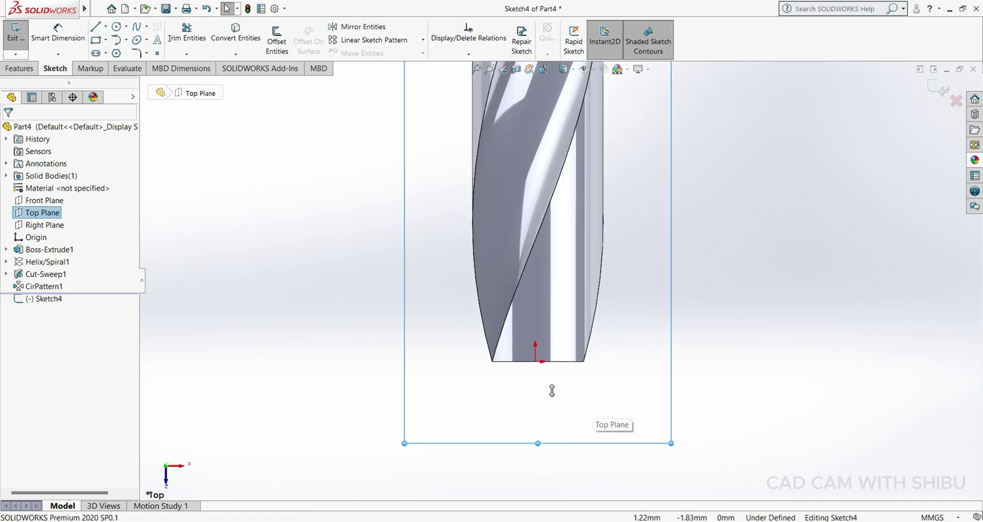
click(105, 27)
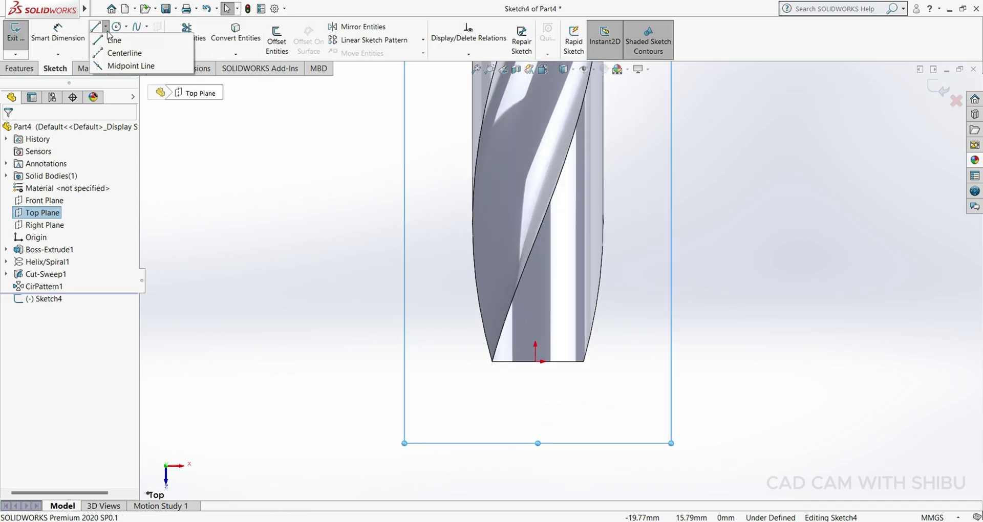
key(c)
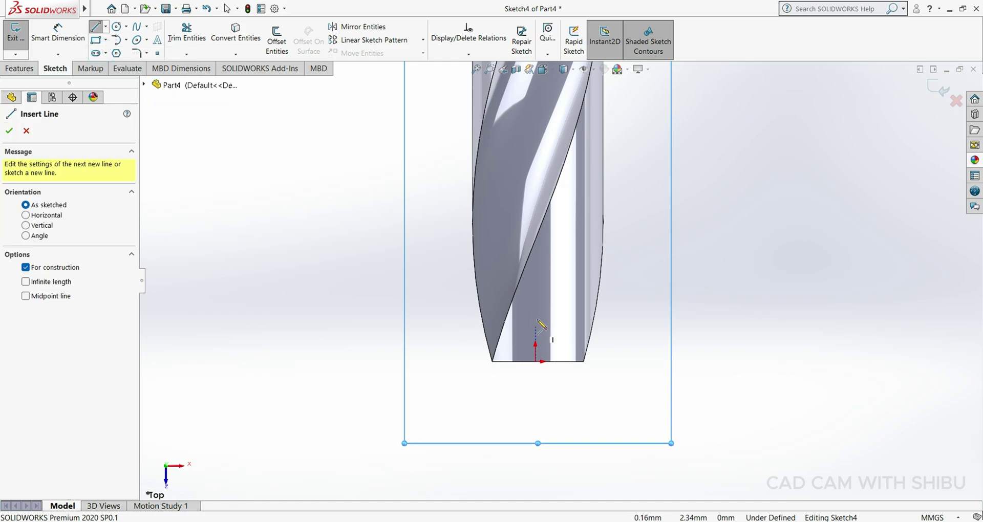
click(535, 280)
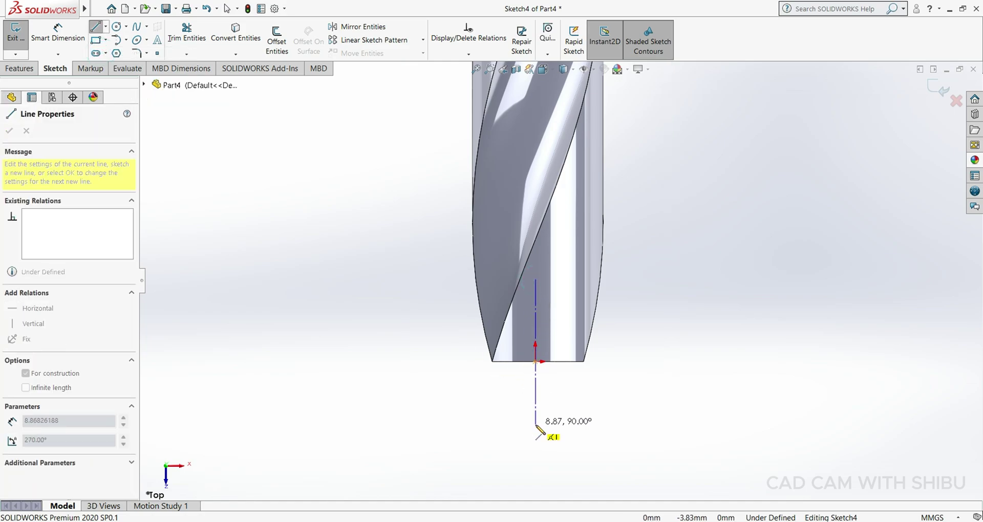
click(535, 464)
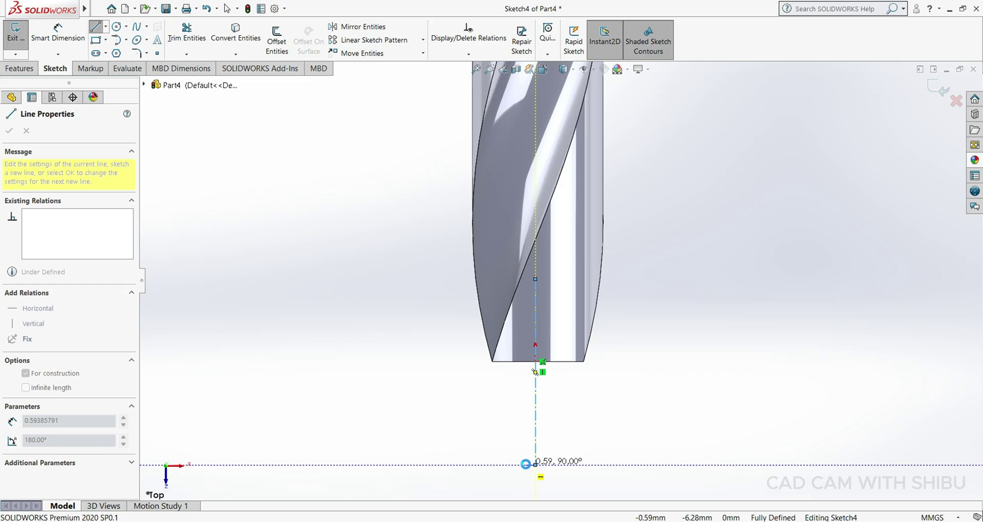
key(Escape)
Sketch a closed four-sided profile from the origin, with a sloped line at 45° across the fluted end and a side about 4.3 mm long on the centerline
click(95, 28)
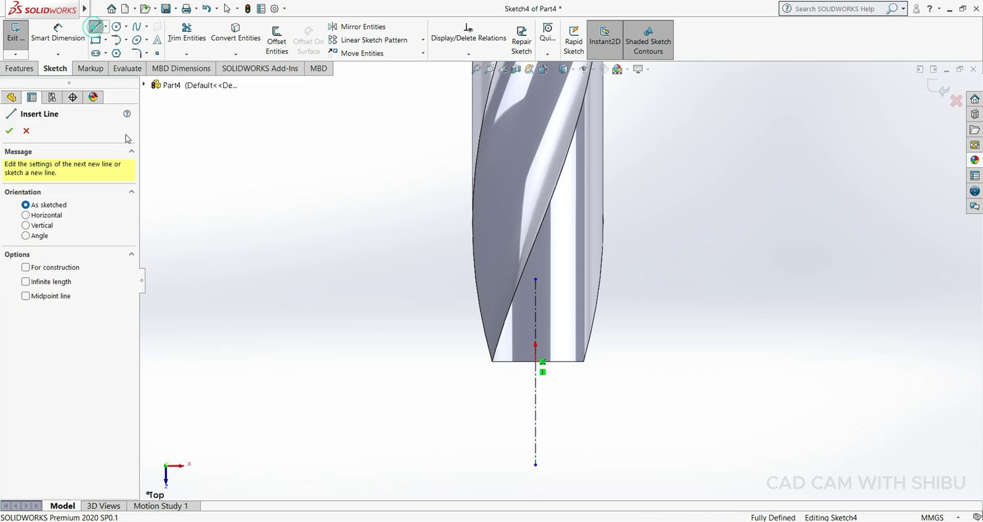
click(535, 361)
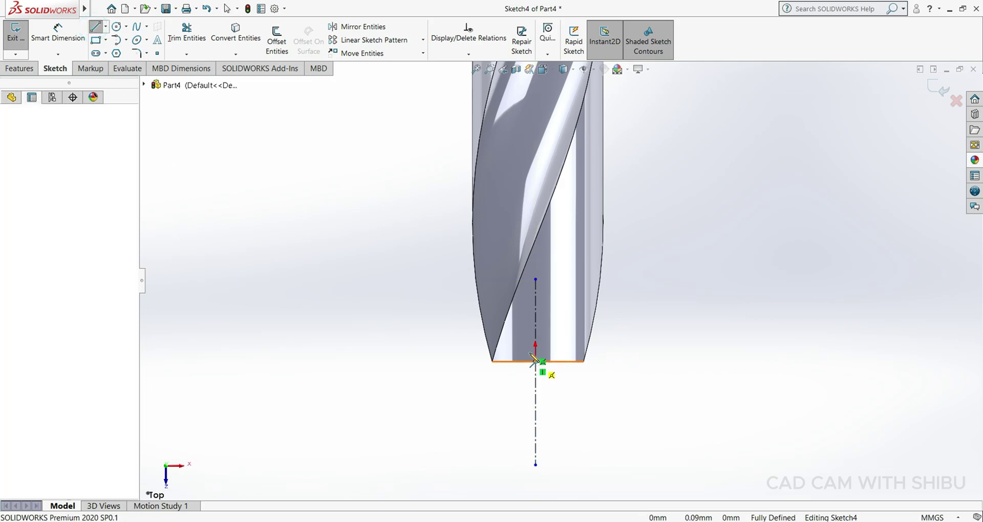
click(439, 265)
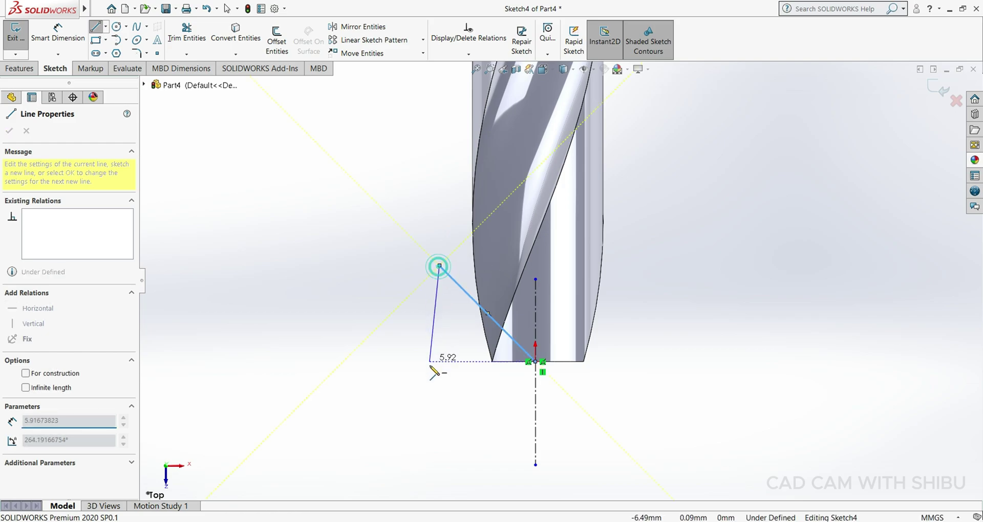
click(439, 437)
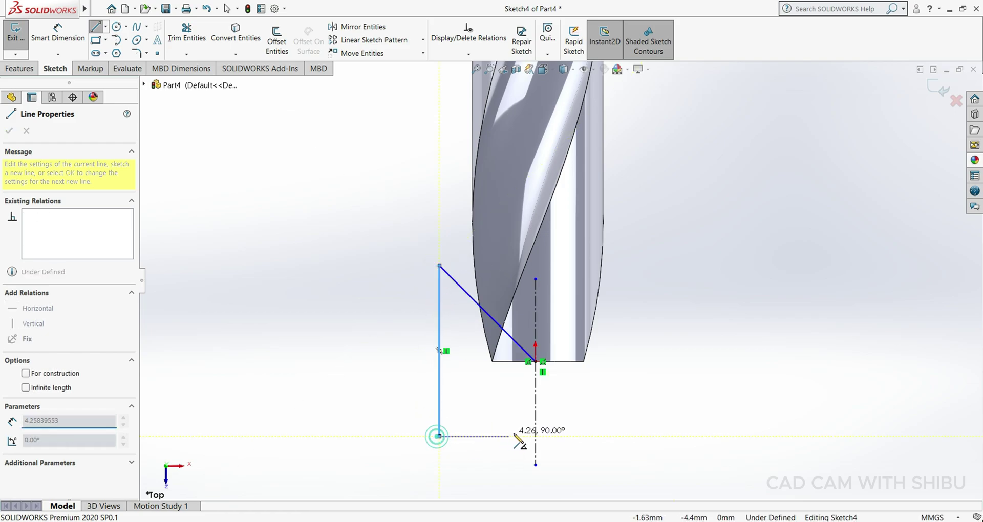
click(535, 433)
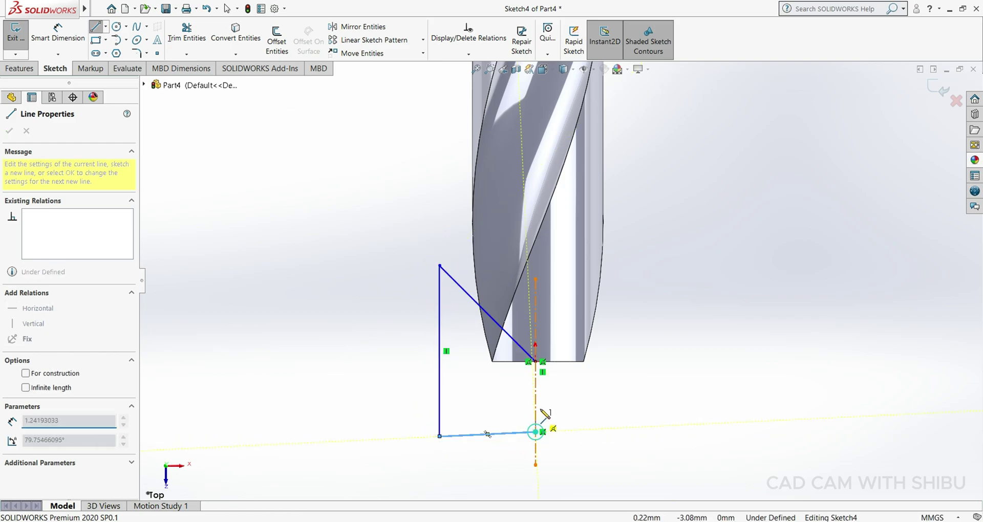
click(535, 361)
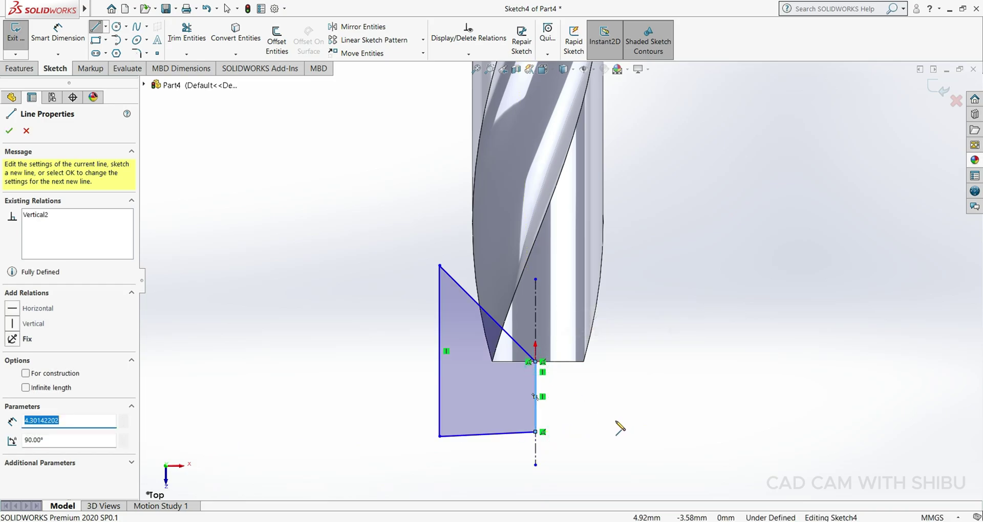
key(Escape)
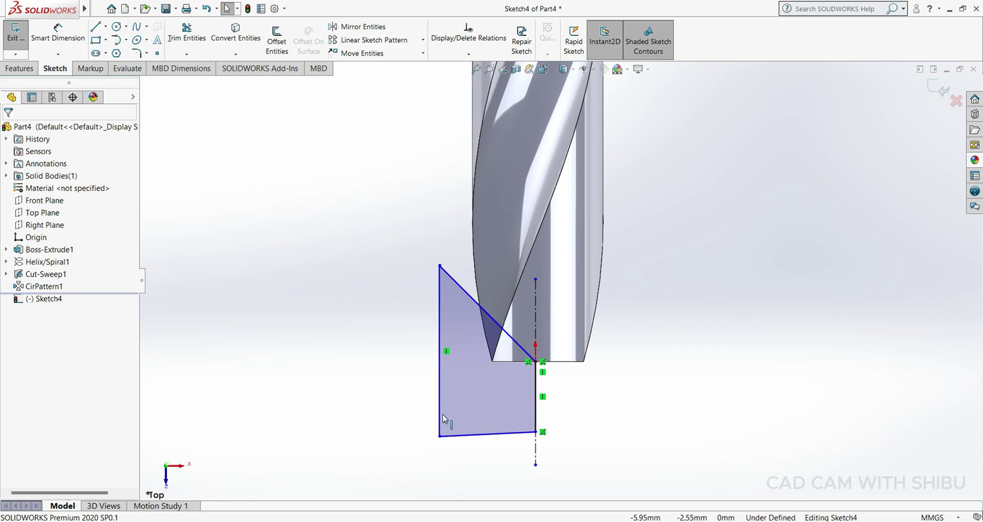
Dimension the angle between the profile's sloped line and the vertical centerline and set it to 60°
click(57, 41)
click(56, 41)
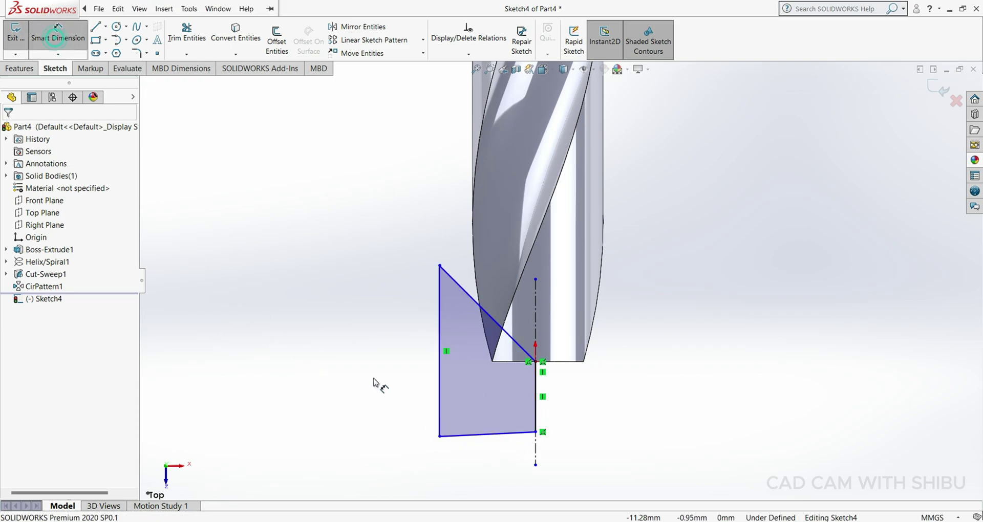
click(519, 351)
click(535, 342)
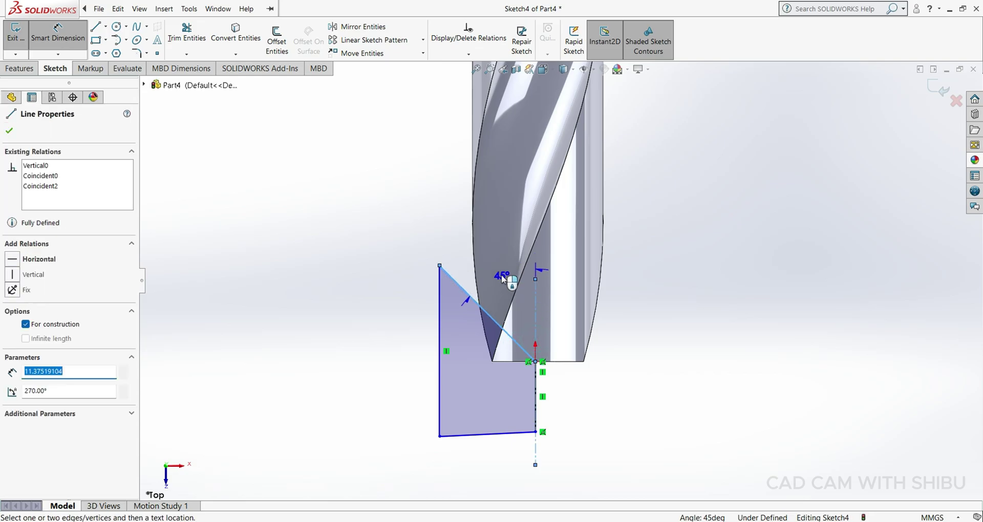
click(503, 277)
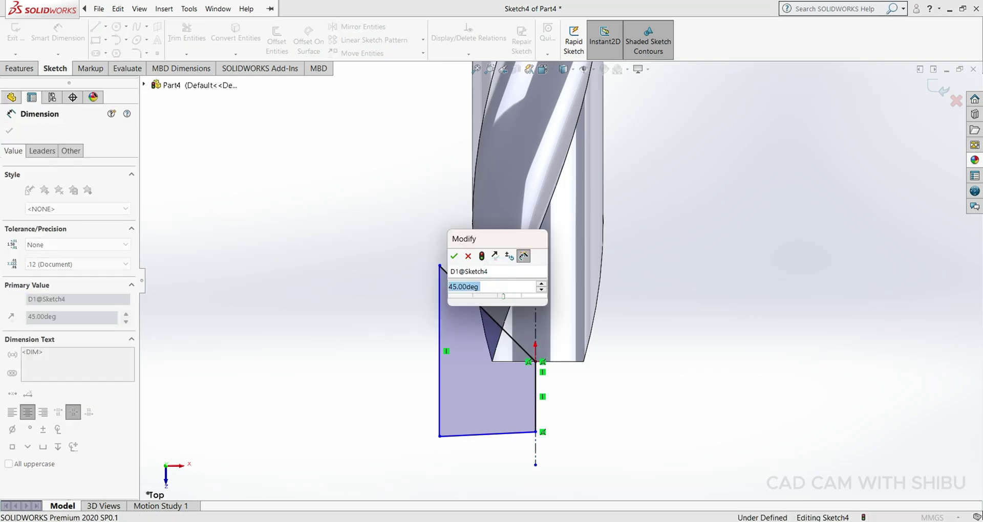
text(60)
key(Return)
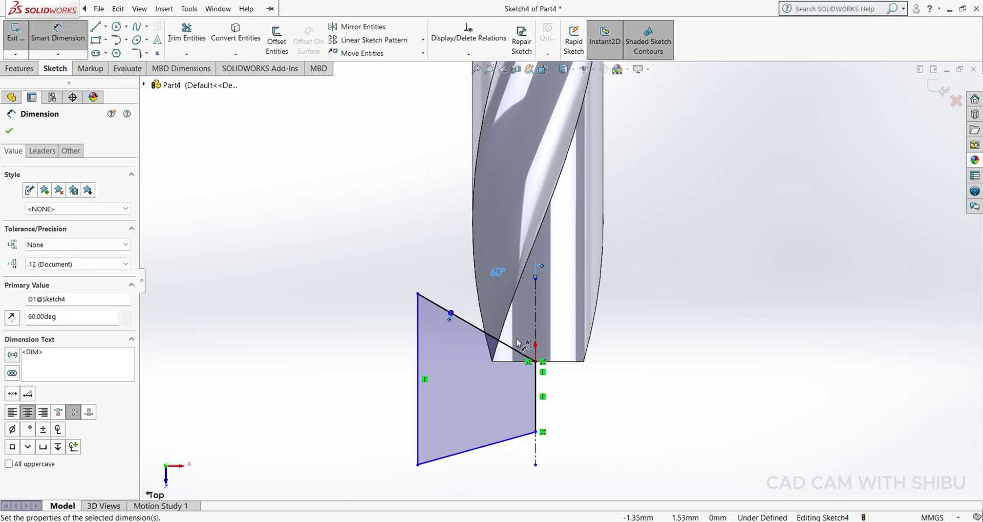
click(9, 131)
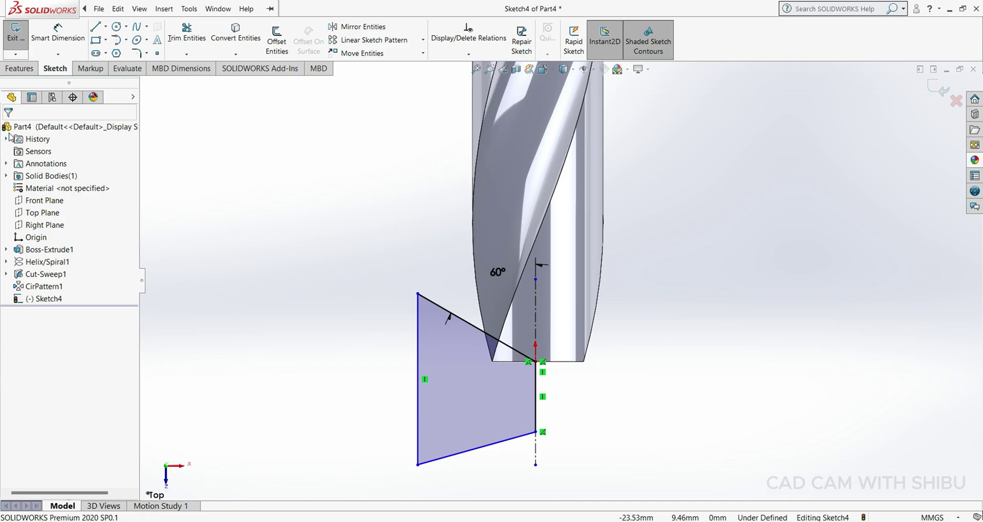
Make a 360° revolved cut of the profile about its vertical line on the centerline to form the pointed tip
click(19, 69)
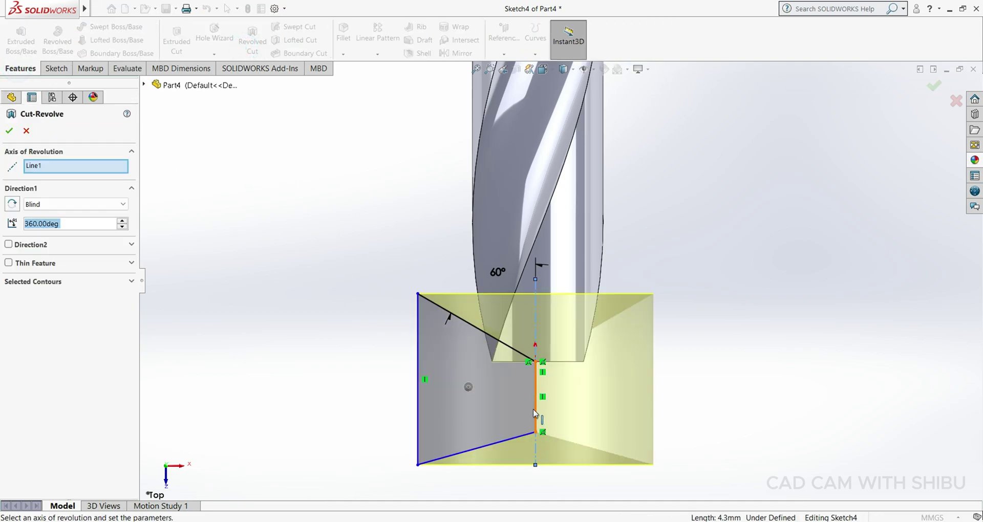
click(536, 413)
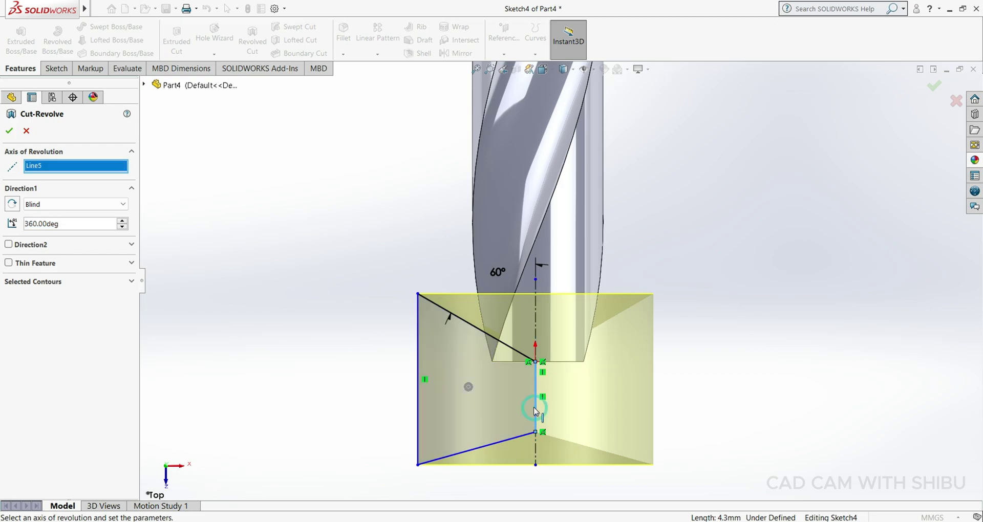
click(9, 132)
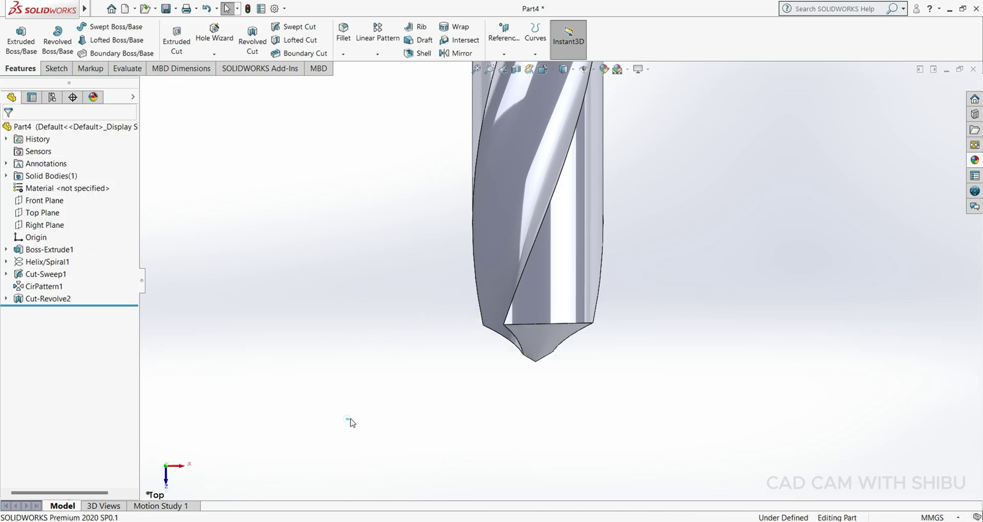
Chamfer the circular edge at the drill's plain shank end with a distance of 1 mm and an angle of 45°
scroll(512, 402, up, 10)
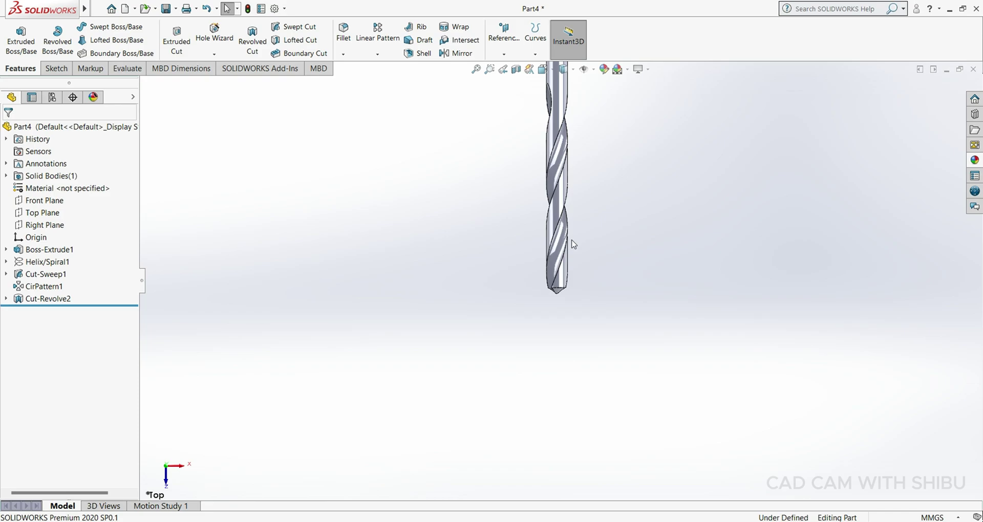
middle_drag(582, 272, 570, 223)
scroll(570, 223, up, 5)
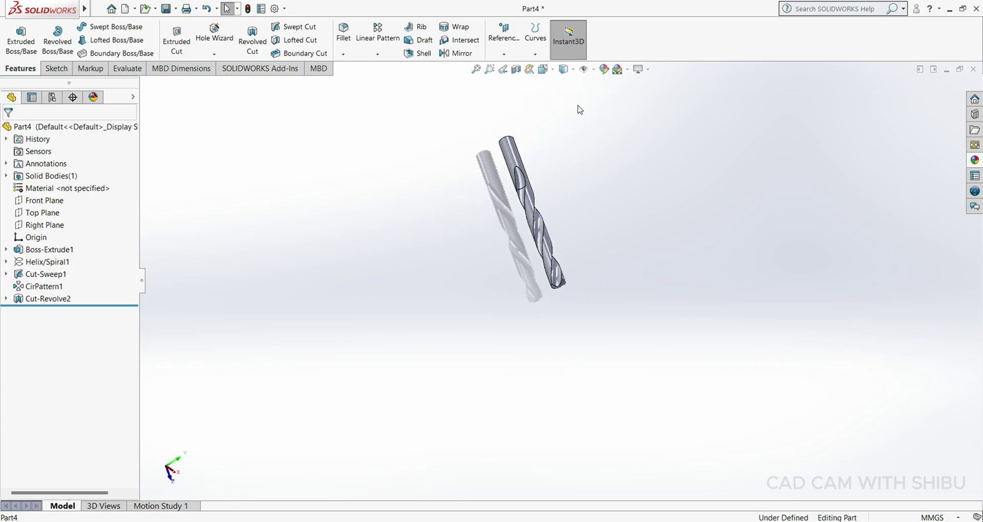
middle_drag(523, 145, 553, 399)
scroll(520, 145, down, 5)
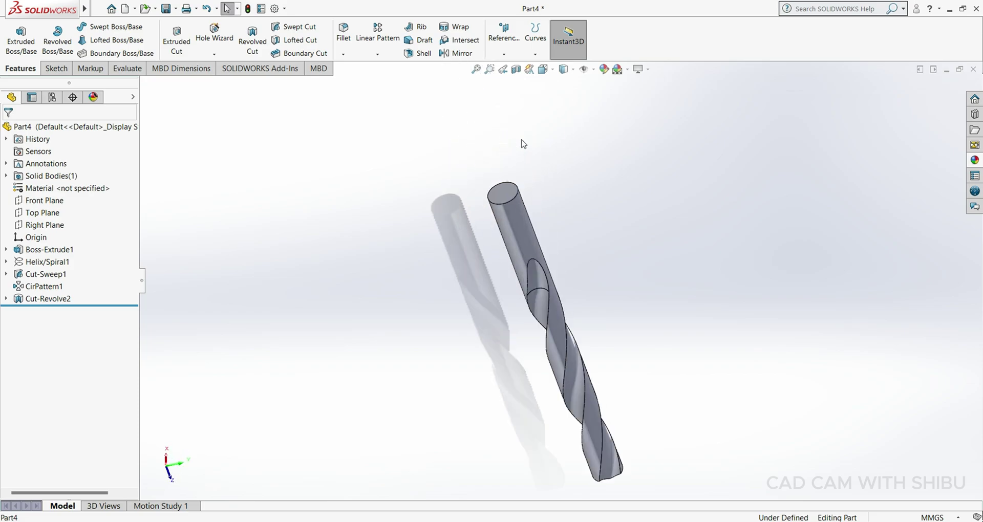
click(505, 220)
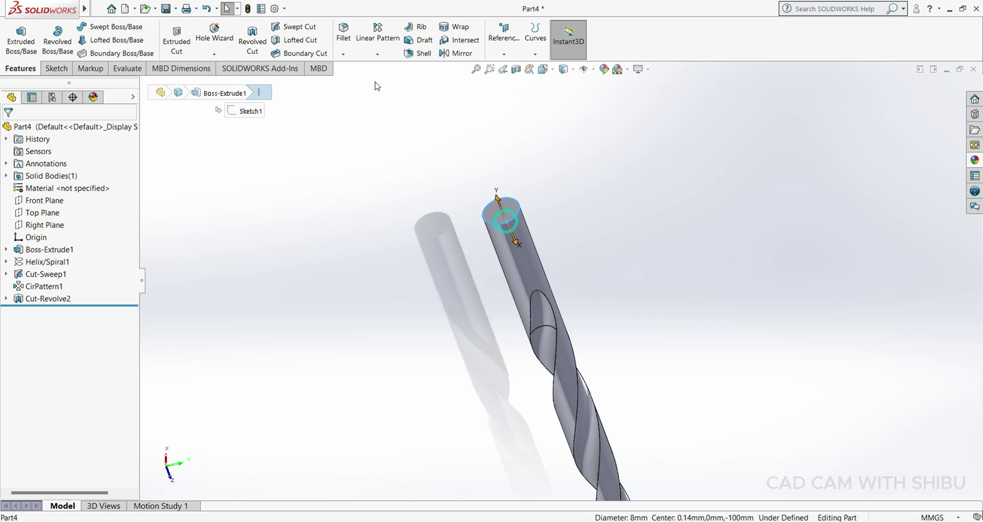
click(342, 54)
click(355, 78)
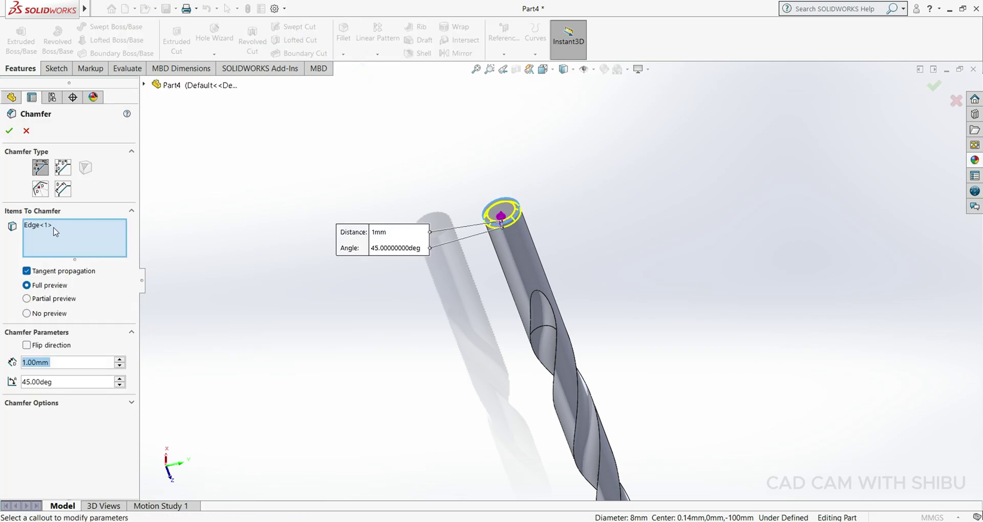
click(10, 130)
Apply the polished steel appearance from the Metal > Steel category to the drill
scroll(532, 357, up, 4)
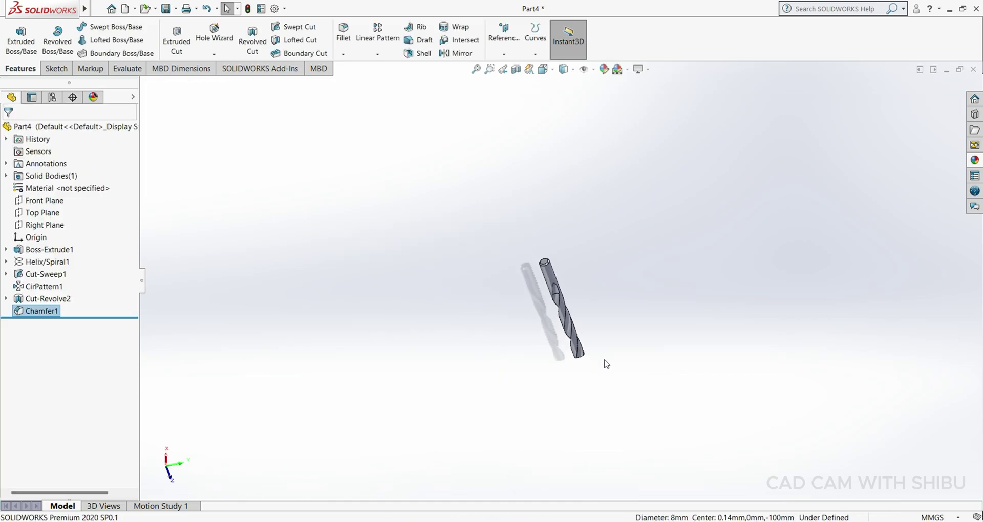
middle_drag(605, 363, 340, 300)
scroll(568, 307, down, 5)
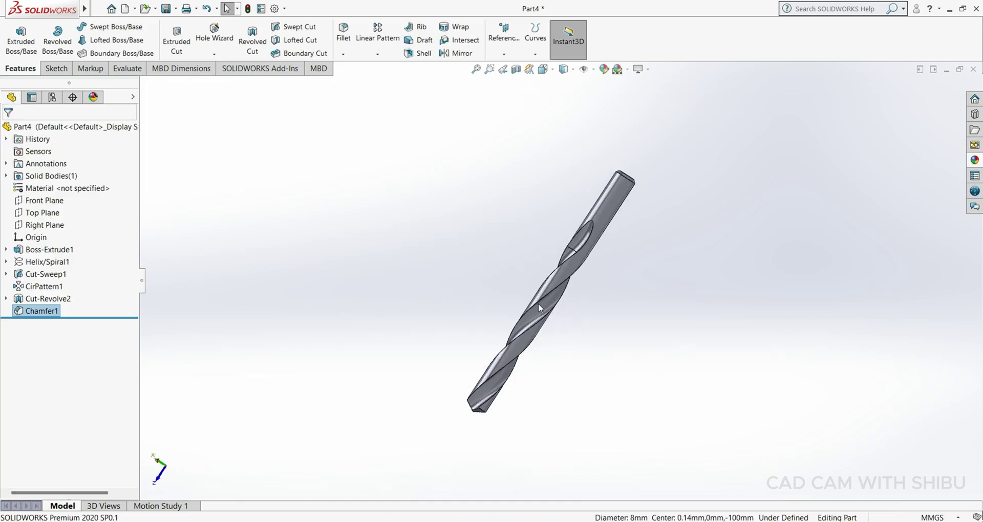
scroll(568, 306, up, 5)
click(624, 365)
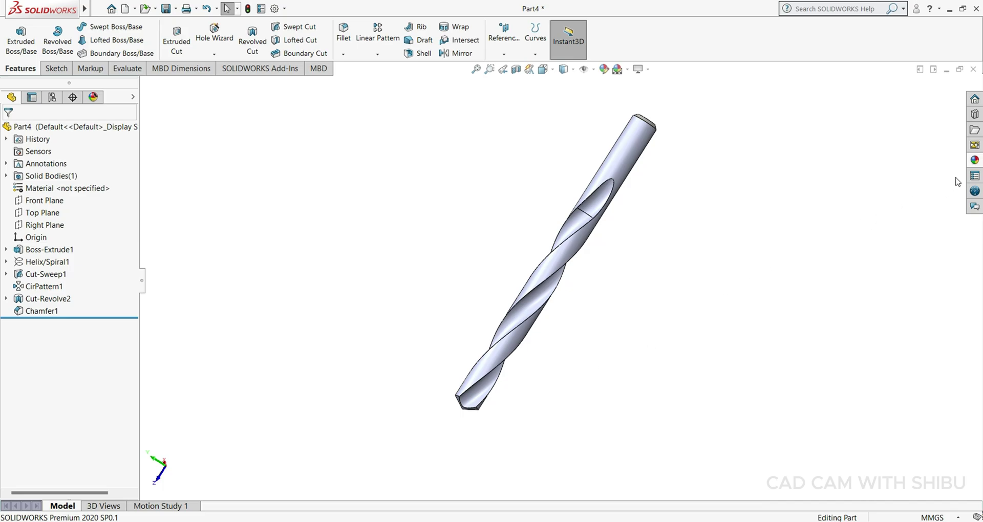
click(973, 161)
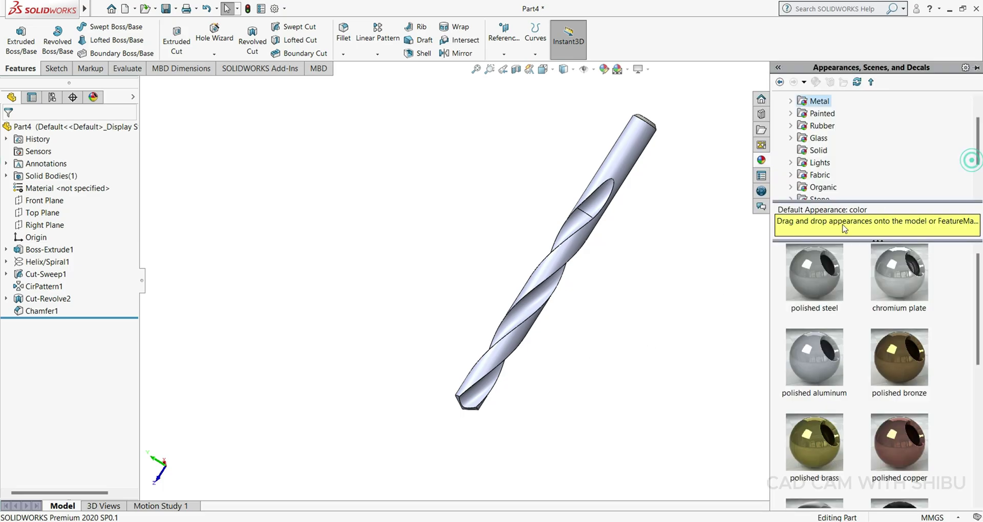
click(790, 100)
click(825, 114)
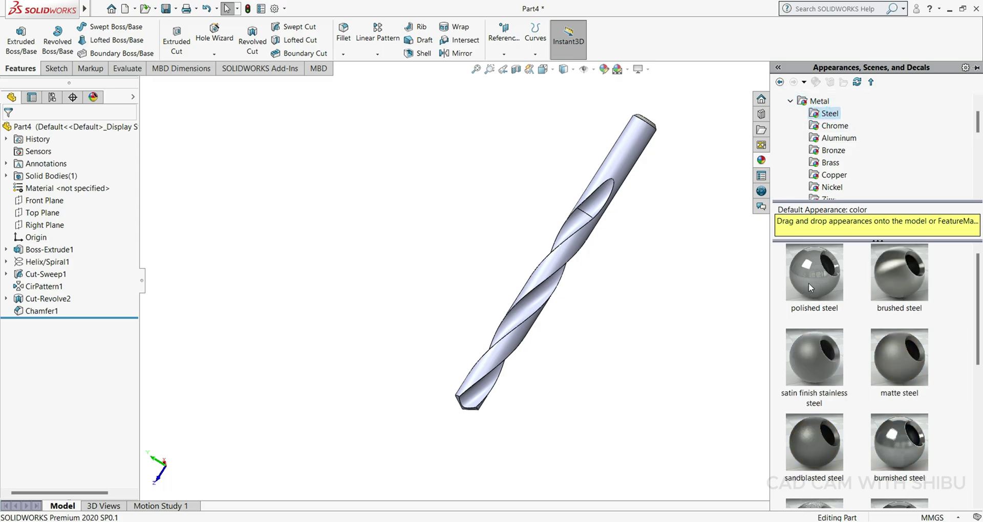
drag(810, 287, 532, 317)
Set the scene to Plain White and turn on RealView Graphics
click(627, 69)
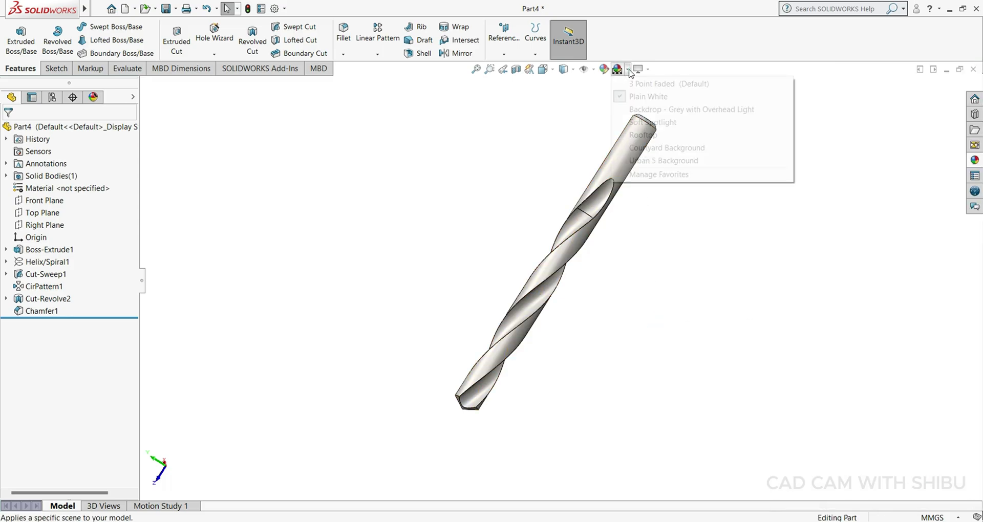
click(647, 97)
click(648, 70)
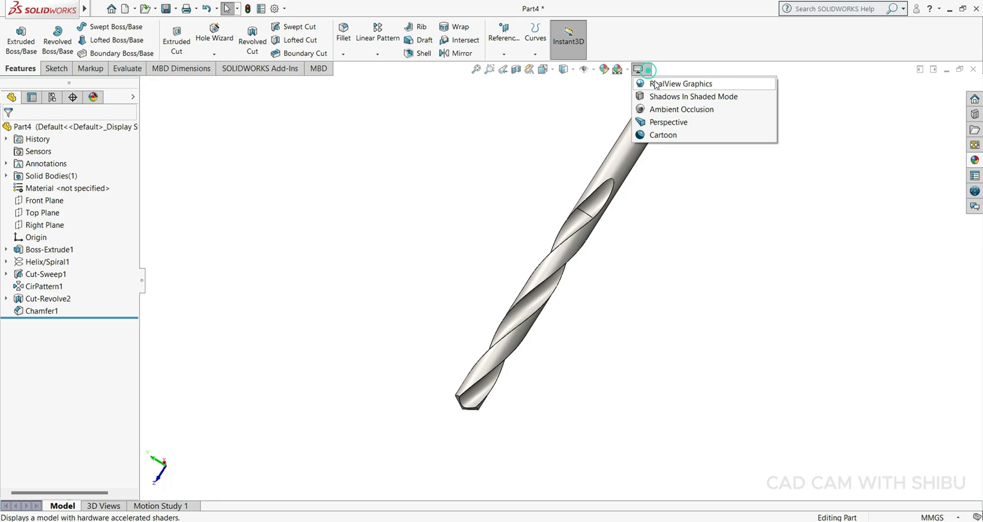
click(662, 84)
scroll(561, 330, down, 3)
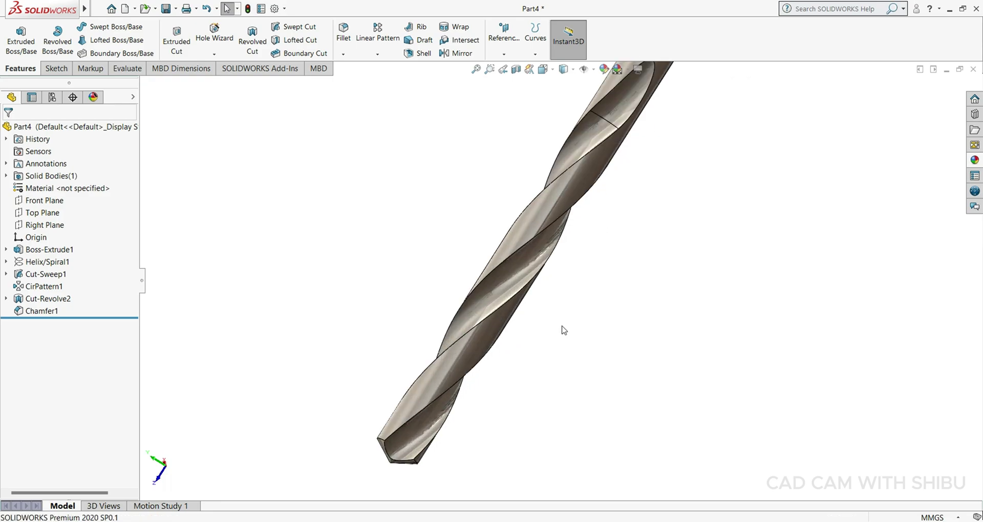
middle_drag(561, 329, 335, 346)
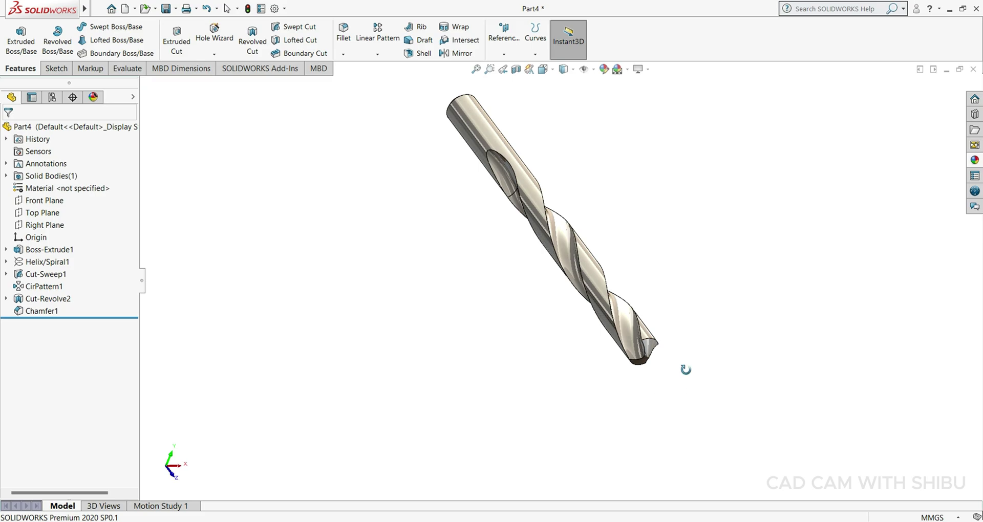
middle_drag(685, 369, 529, 388)
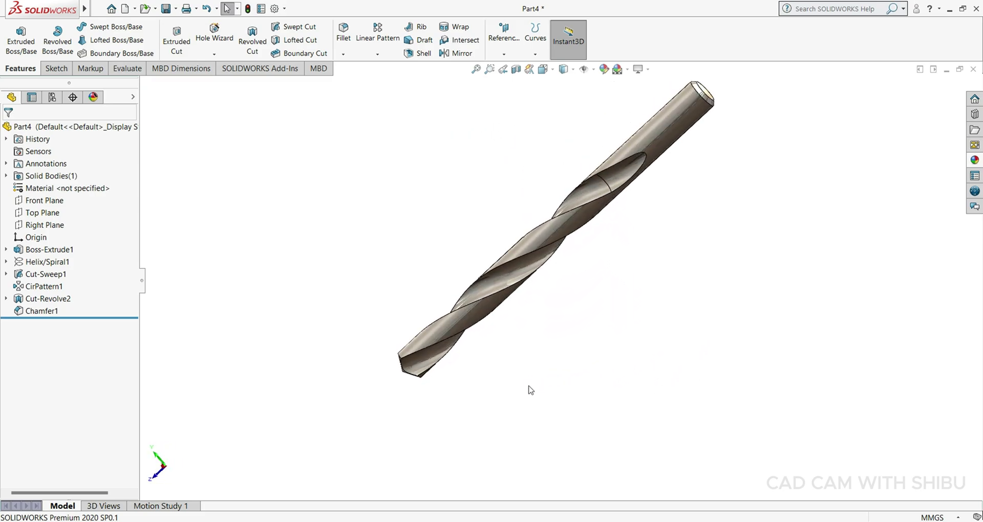